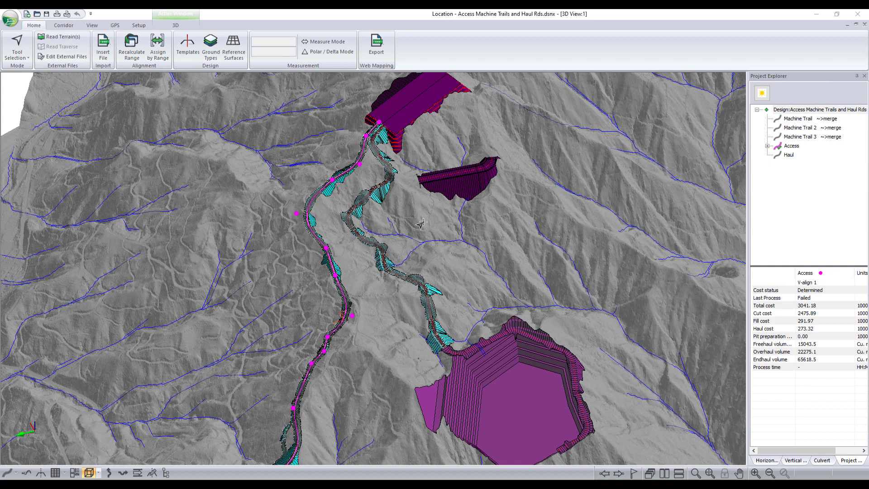
With the Add/Edit IP tool, nudge one Access intersection point slightly left and down
click(406, 272)
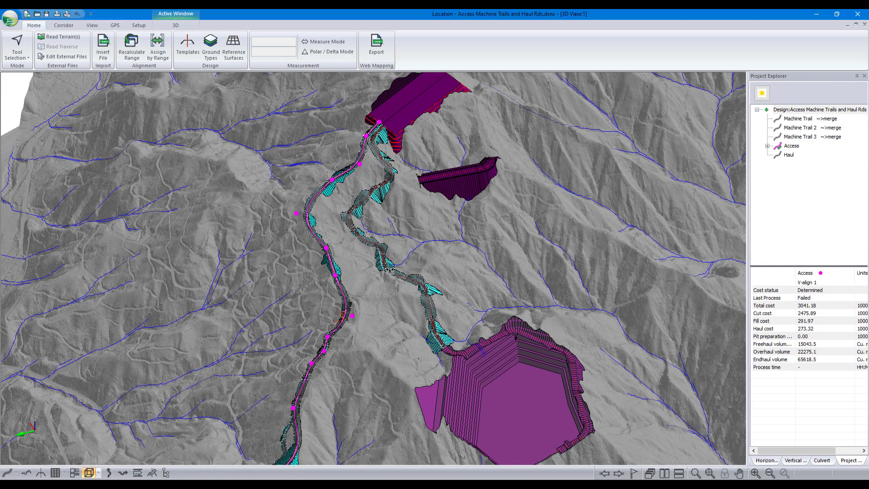
drag(386, 270, 321, 241)
scroll(320, 241, up, 3)
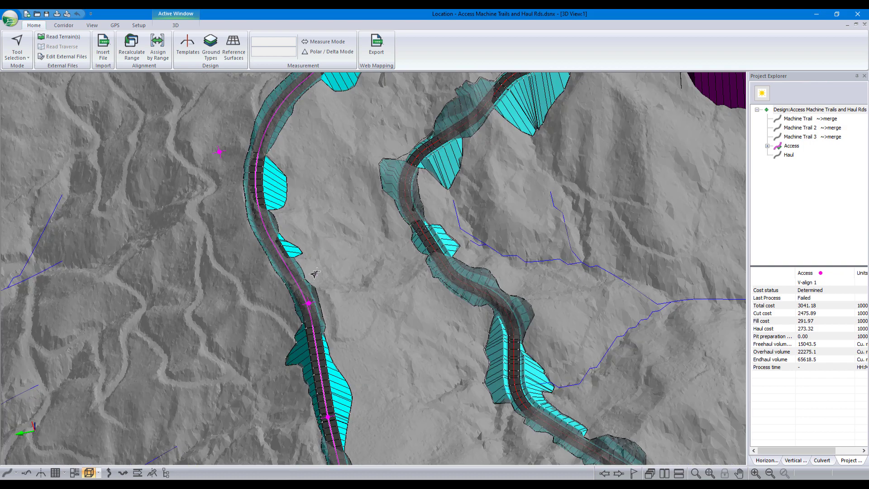
drag(329, 320, 335, 323)
right_click(354, 320)
click(376, 336)
drag(330, 326, 322, 329)
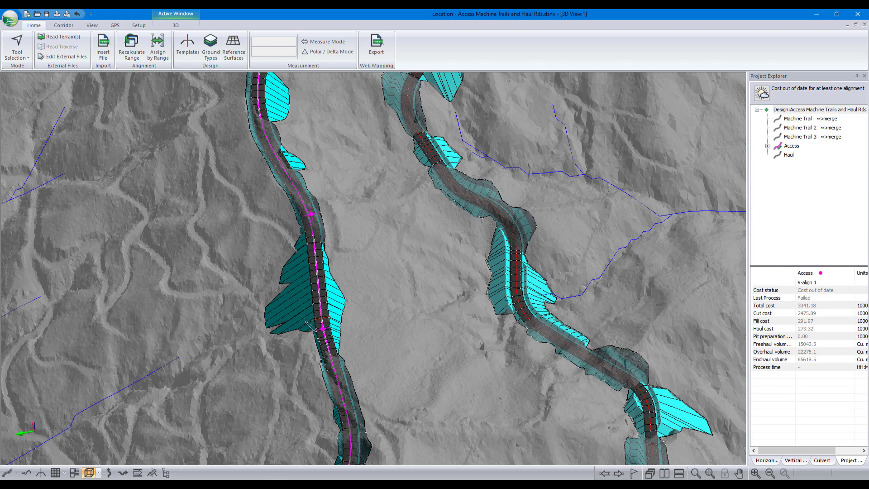
mouse_move(375, 301)
scroll(375, 301, down, 2)
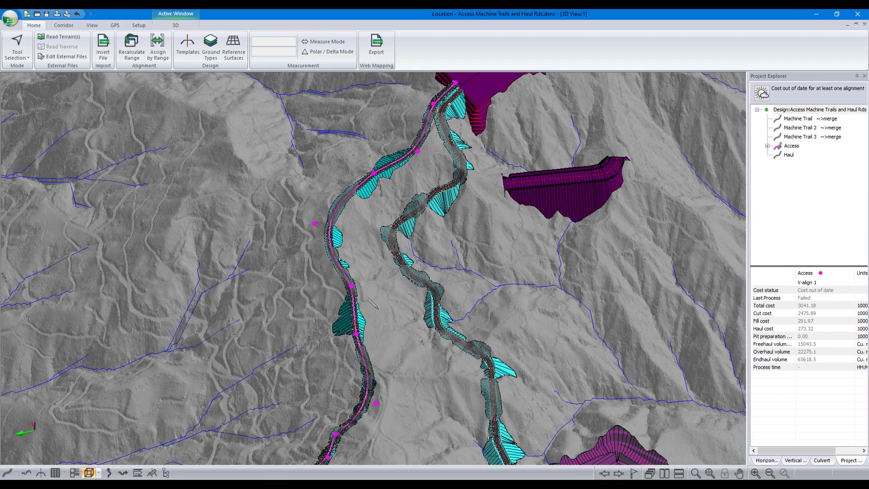
scroll(375, 301, down, 1)
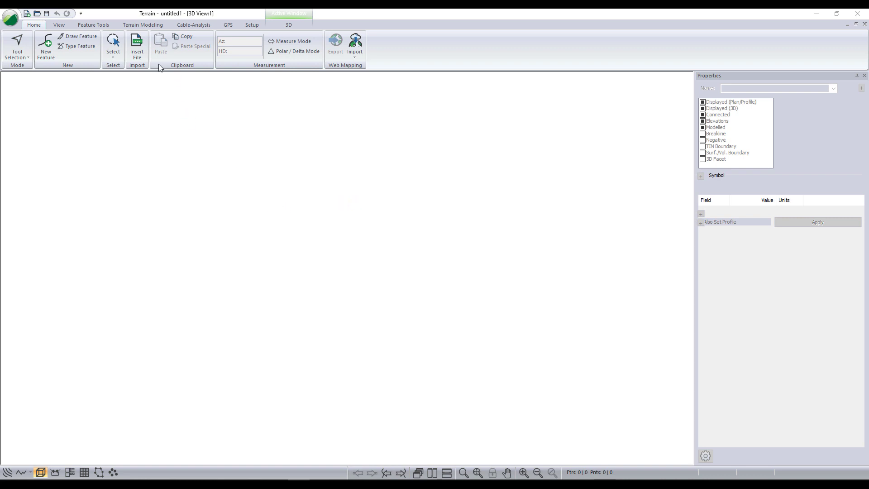
Import the S21W070.hgt DEM tile, projected to UTM Zone 19S on WGS 1984
click(139, 54)
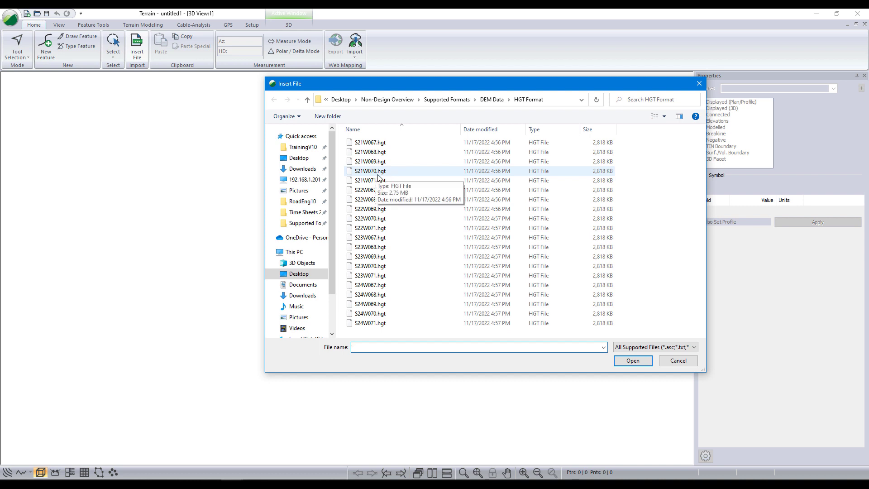
click(378, 173)
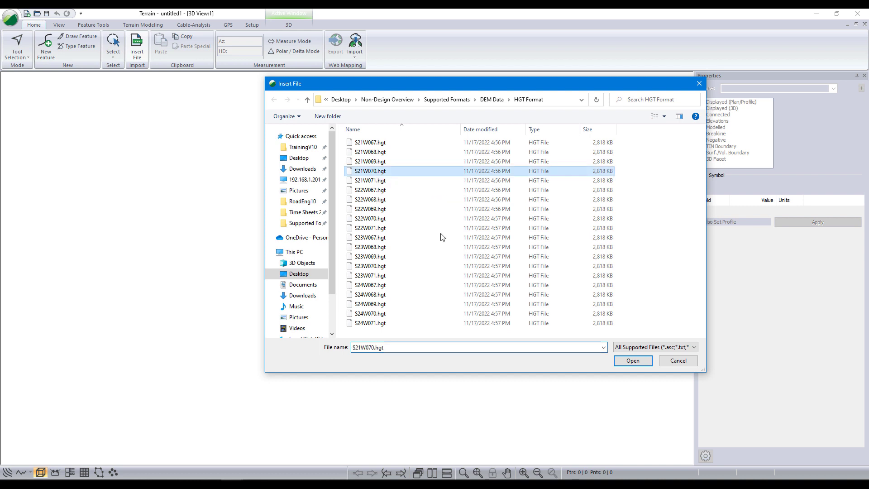
click(633, 360)
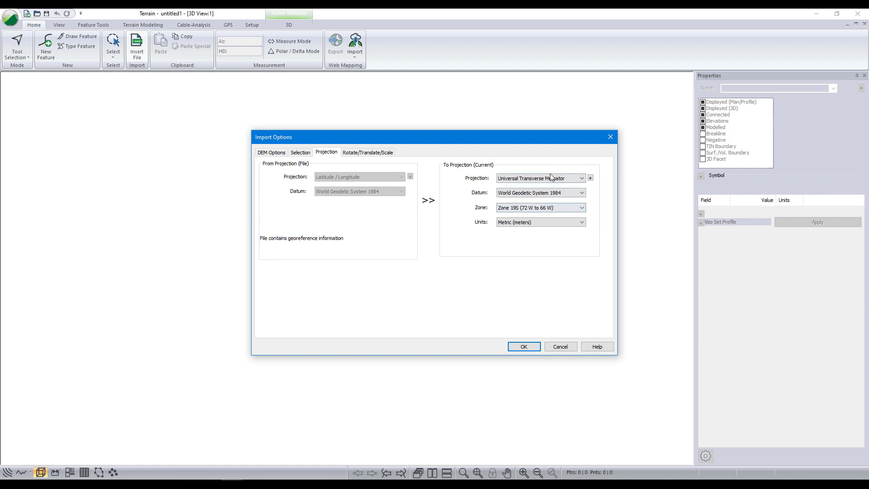
click(532, 177)
click(525, 194)
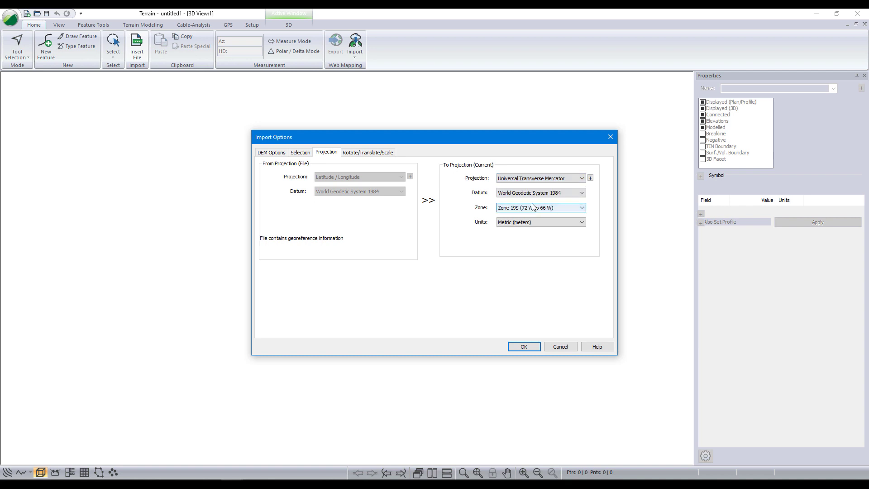
click(524, 347)
click(409, 242)
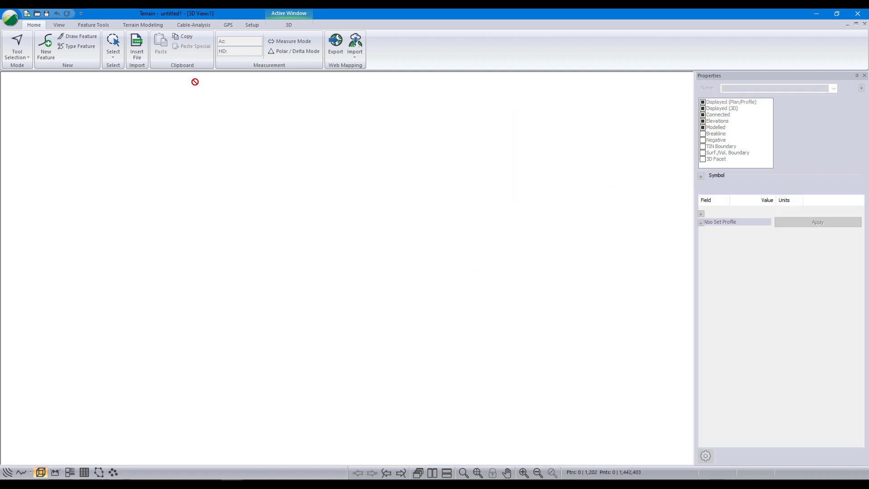
Generate a TIN surface from the DEM points with major and minor contours turned off
click(143, 25)
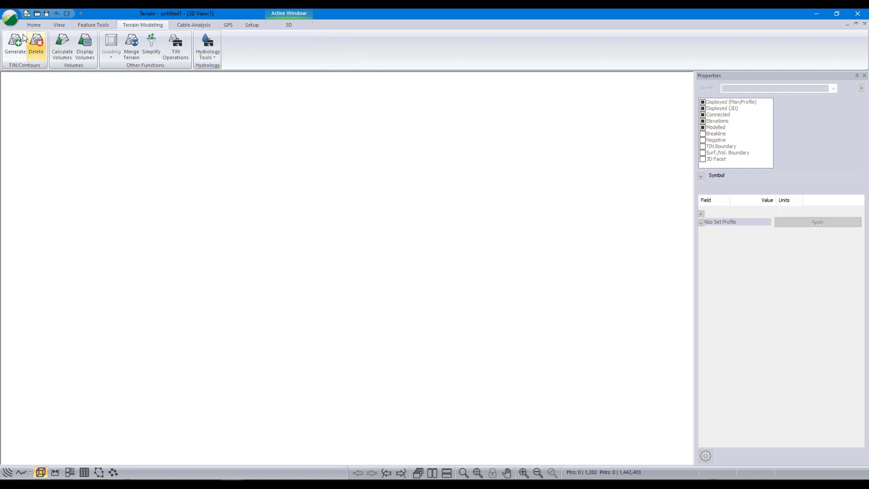
click(15, 45)
click(352, 231)
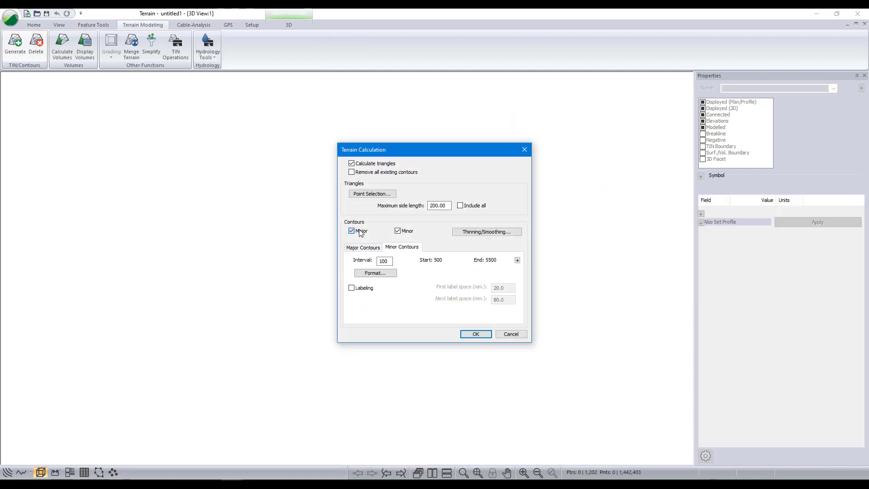
click(398, 231)
click(476, 334)
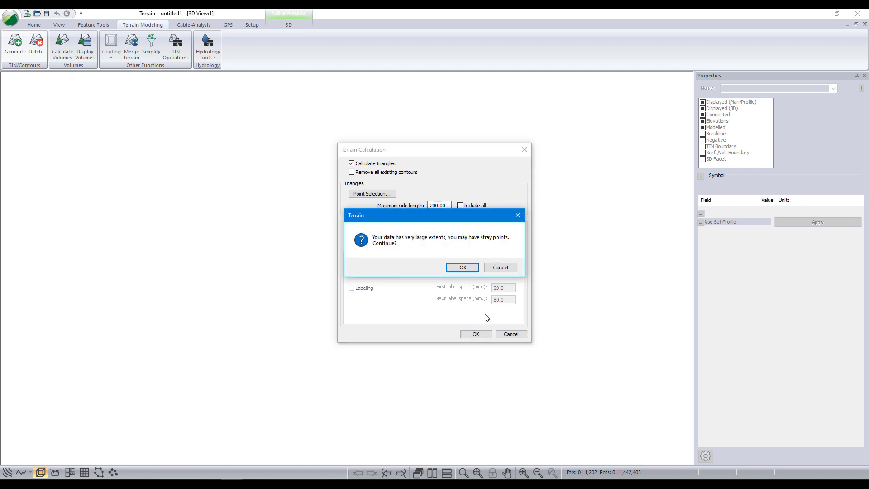
click(471, 271)
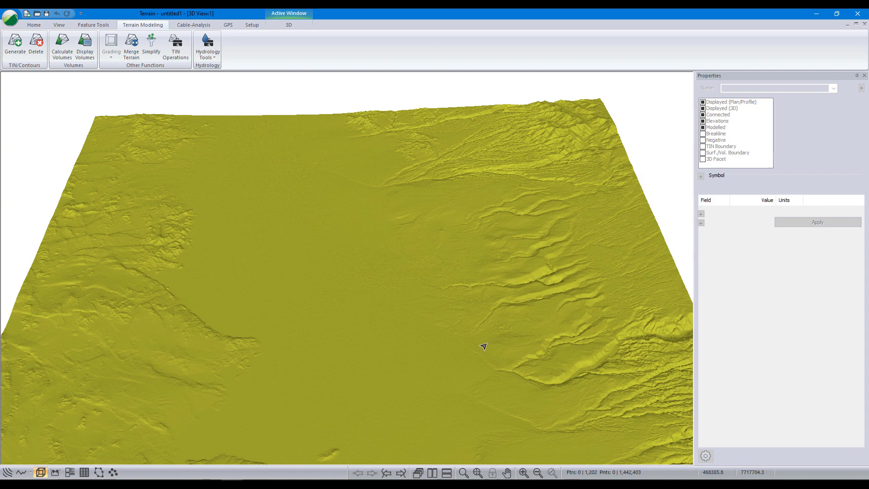
middle_drag(484, 347, 40, 335)
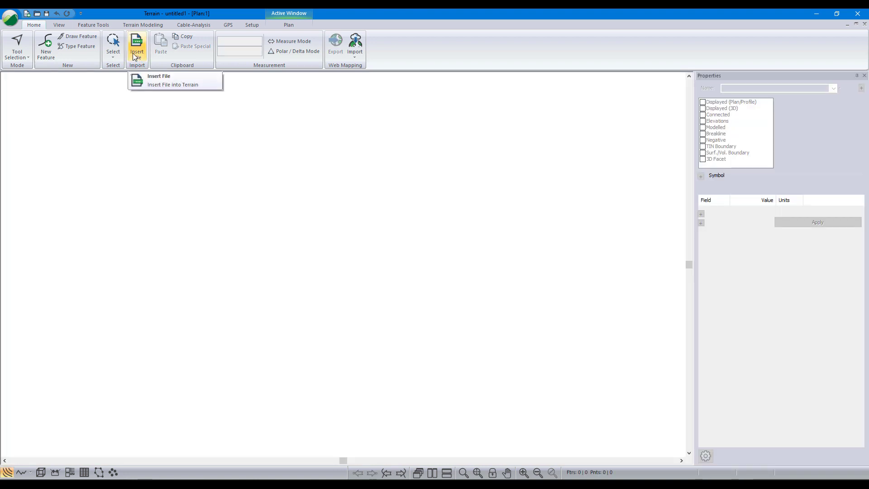
Import class 2: Ground points from LAS Data/points (1).las, keeping its NZGD2000 projection
click(134, 53)
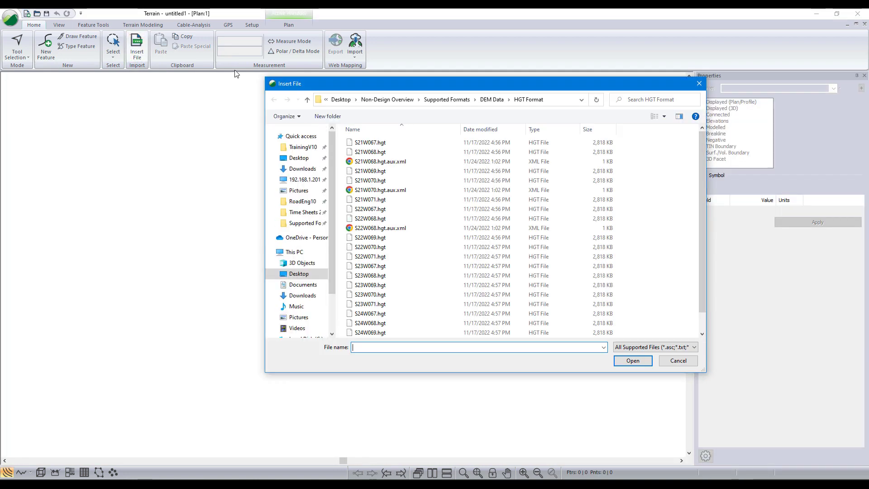
click(453, 99)
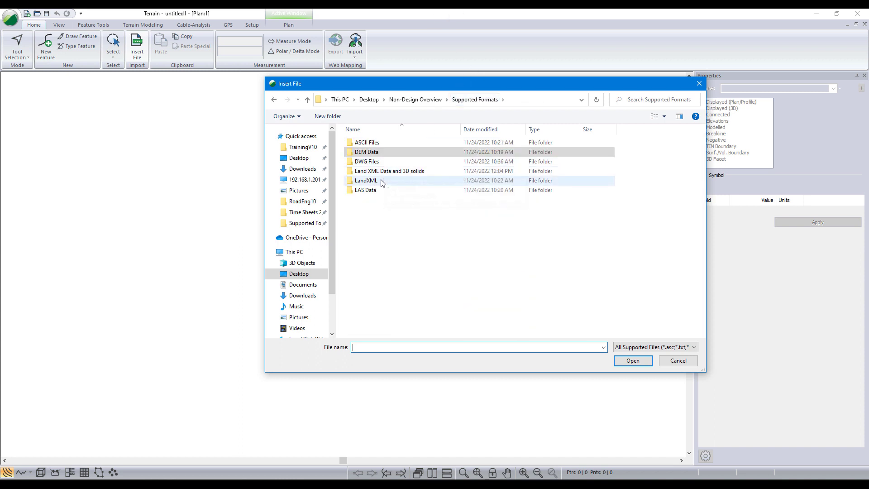
double_click(368, 189)
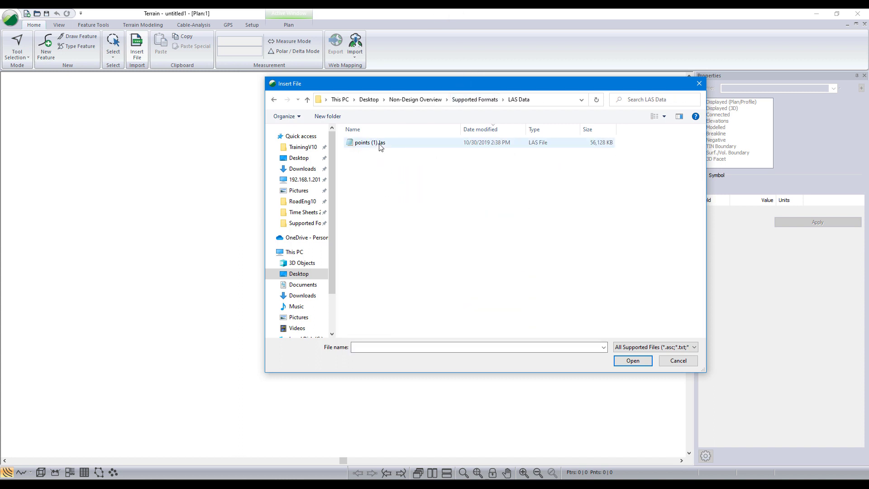
click(385, 144)
click(627, 362)
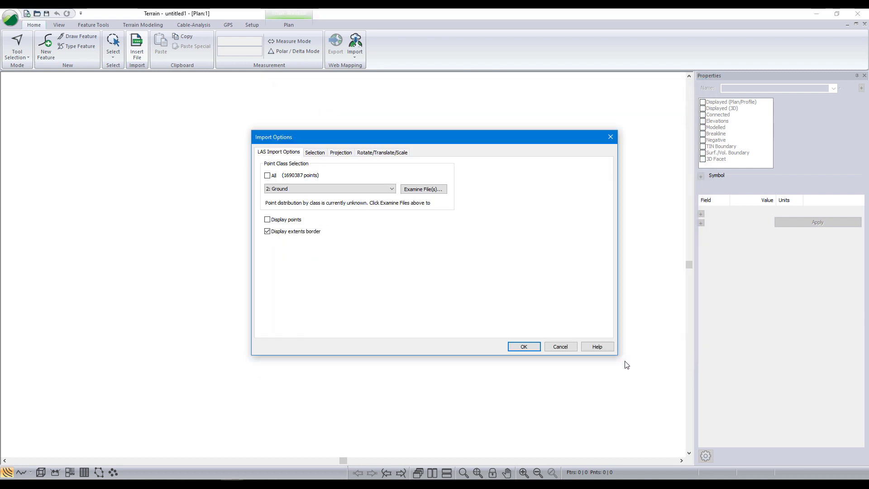
click(373, 191)
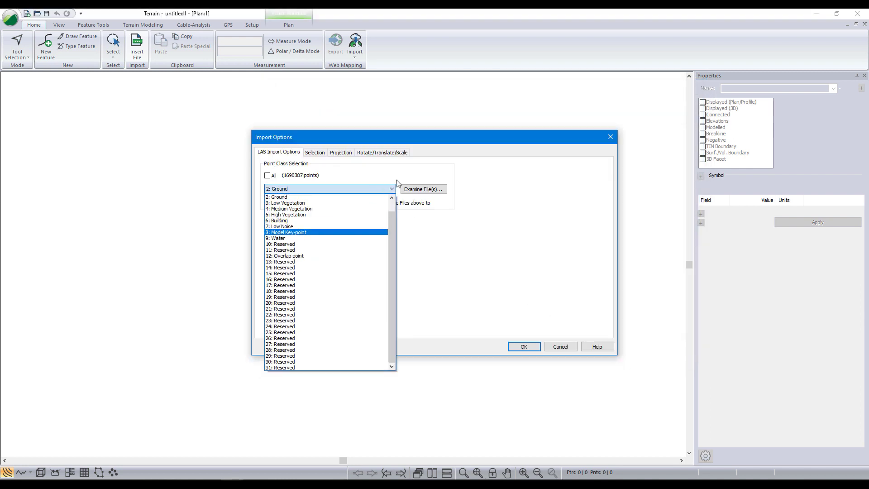
click(417, 177)
click(347, 154)
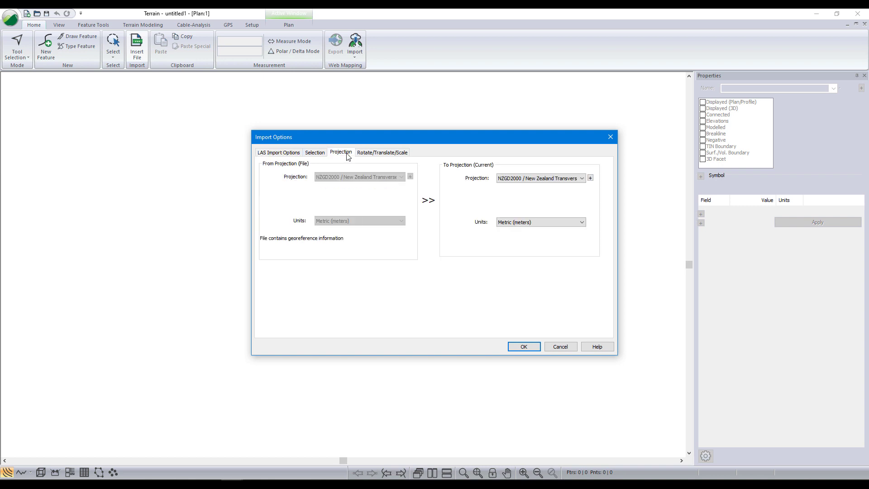
click(523, 347)
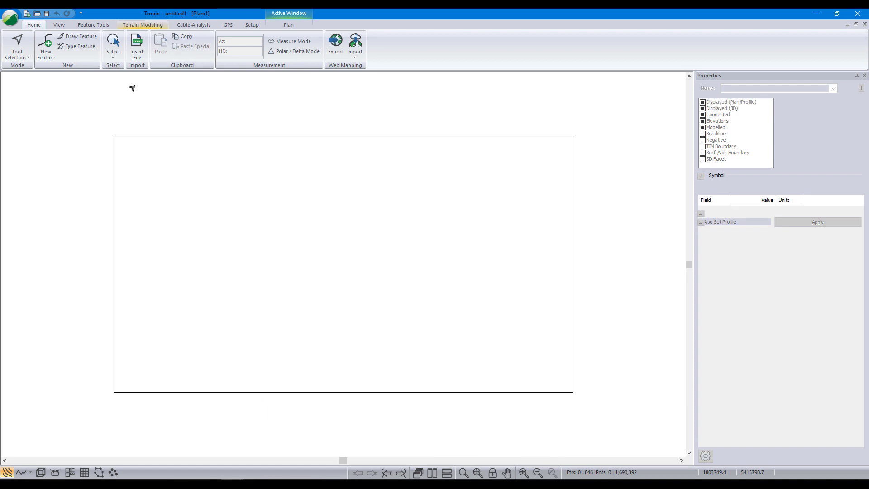
Generate a contour-free TIN from the LiDAR ground points and orbit it in 3D
click(40, 472)
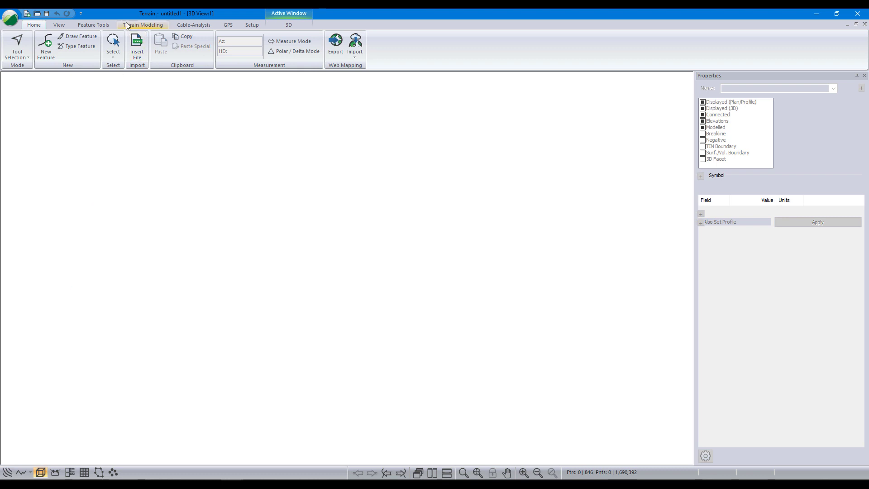
click(142, 25)
click(15, 45)
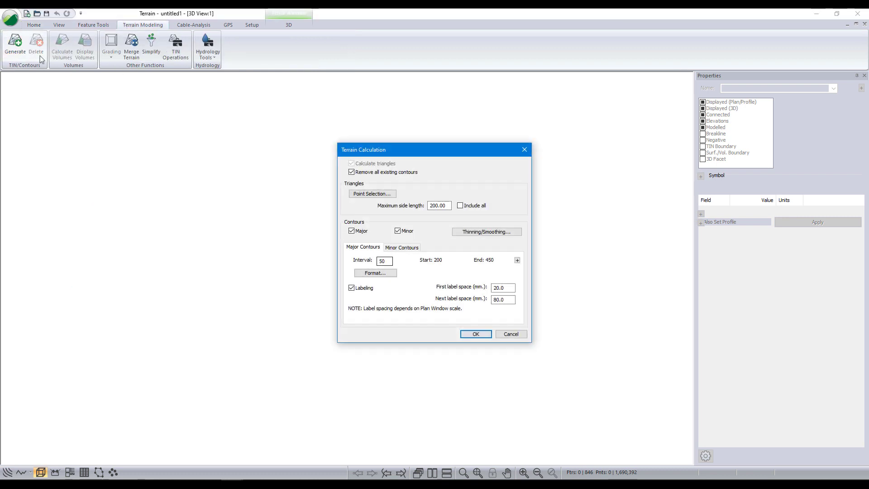
click(351, 231)
click(397, 231)
click(476, 334)
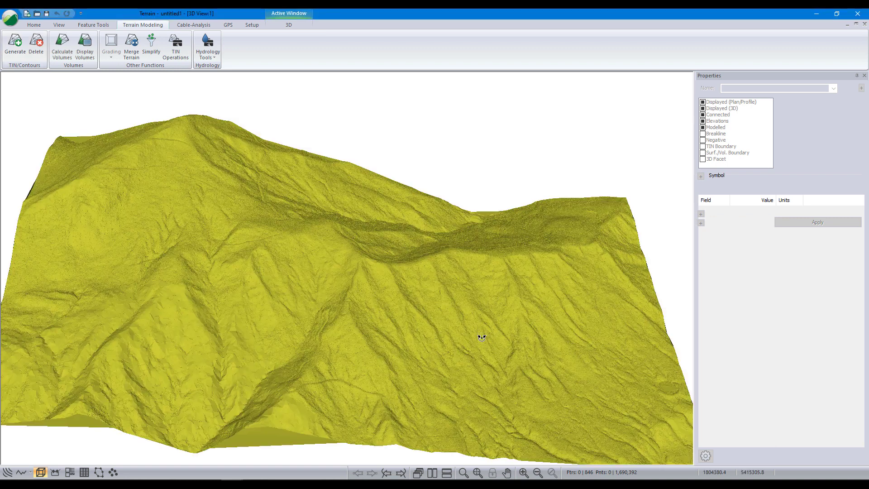
drag(478, 335, 283, 291)
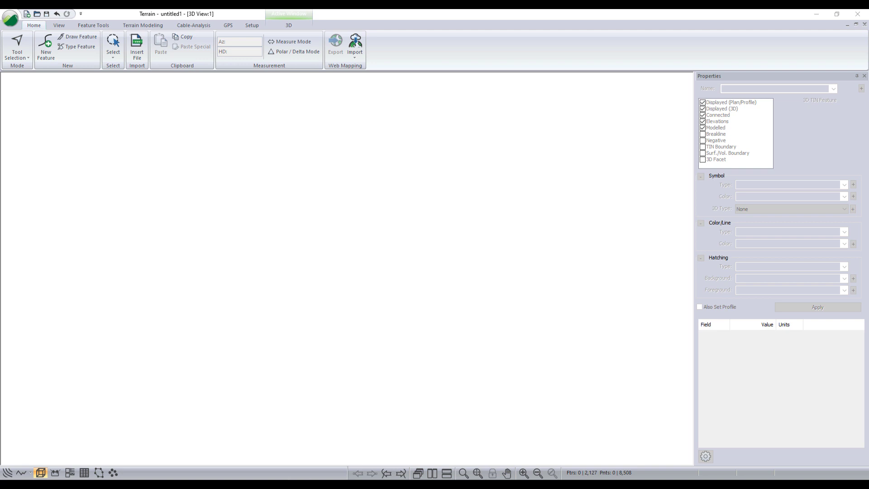
Import the Hart Road Topo Metric.dwg drawing with default import settings
click(134, 61)
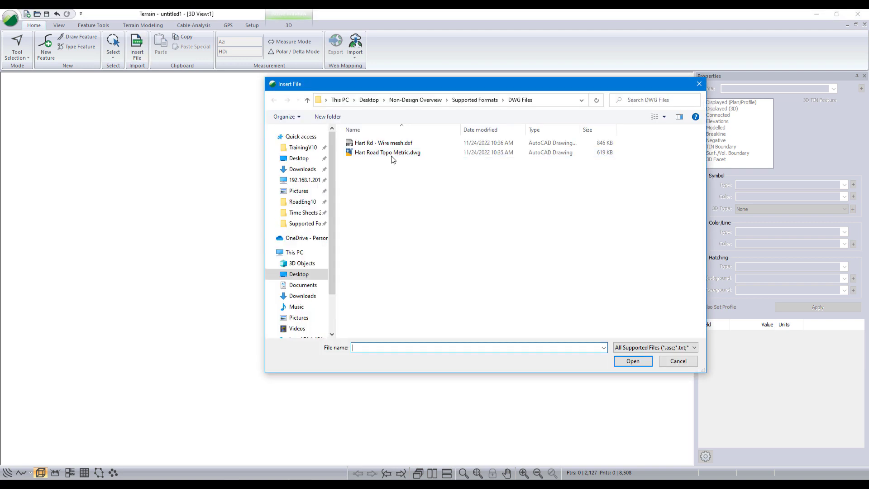
click(391, 155)
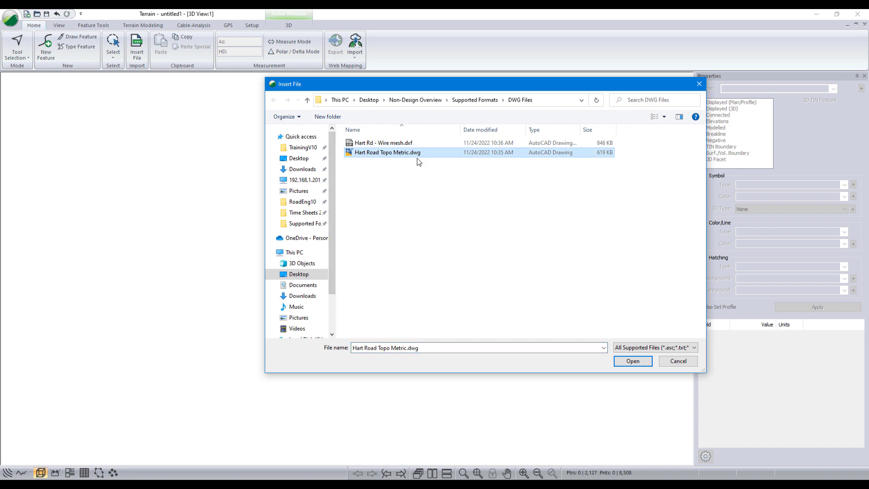
click(636, 361)
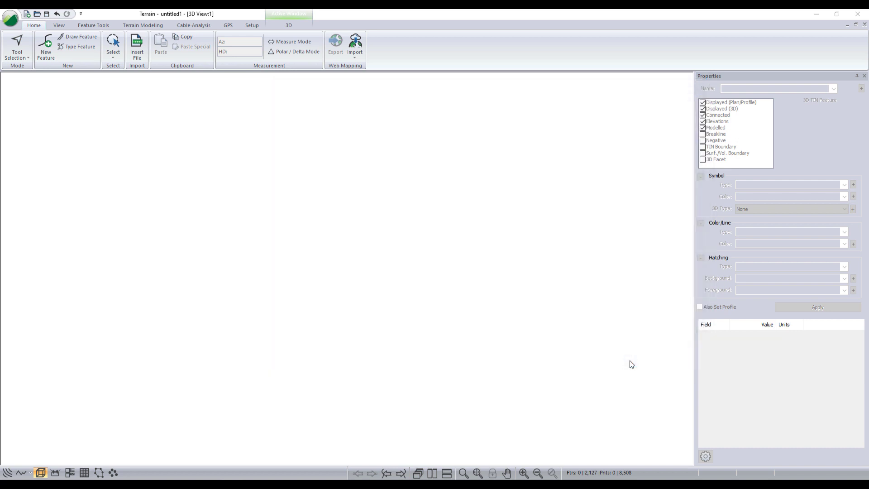
click(524, 347)
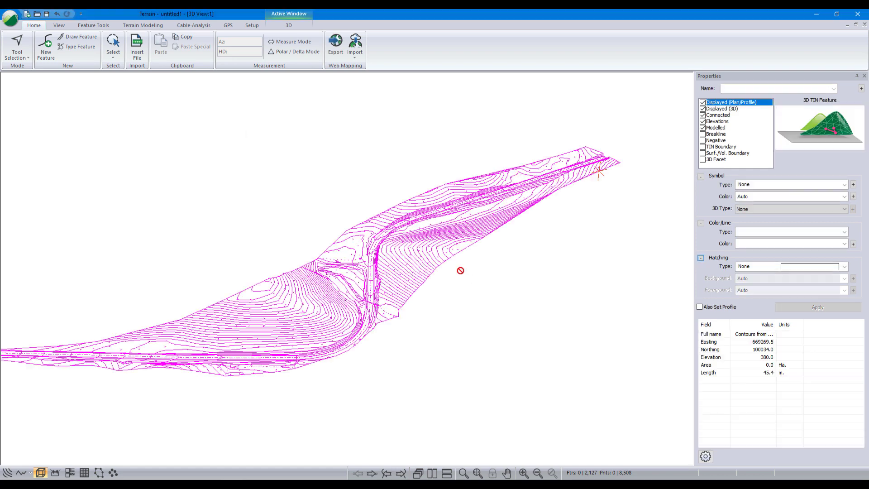
Generate a shaded TIN with contours, then select all and delete the terrain
click(143, 25)
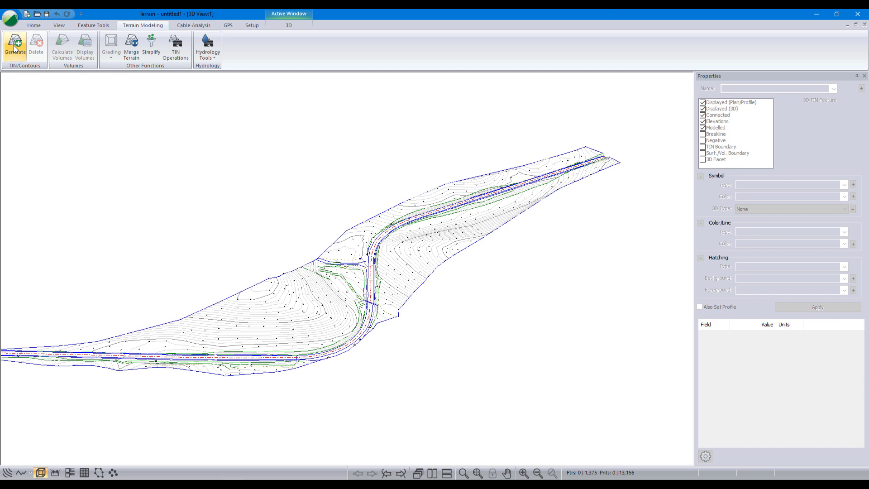
click(15, 46)
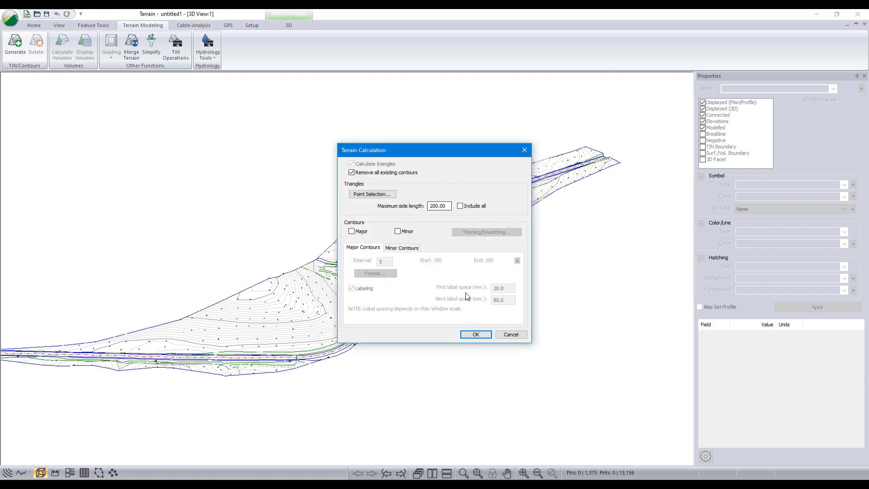
click(476, 334)
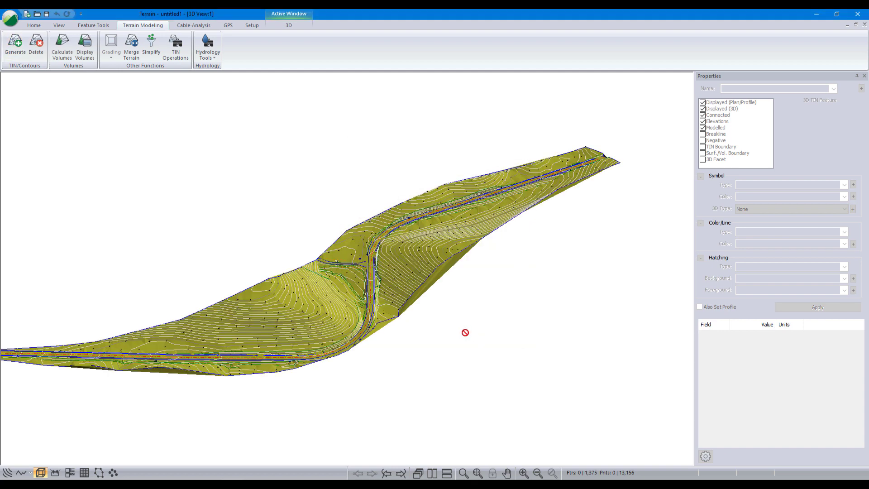
mouse_move(455, 331)
mouse_down()
mouse_move(518, 324)
mouse_move(551, 293)
mouse_move(446, 330)
mouse_up()
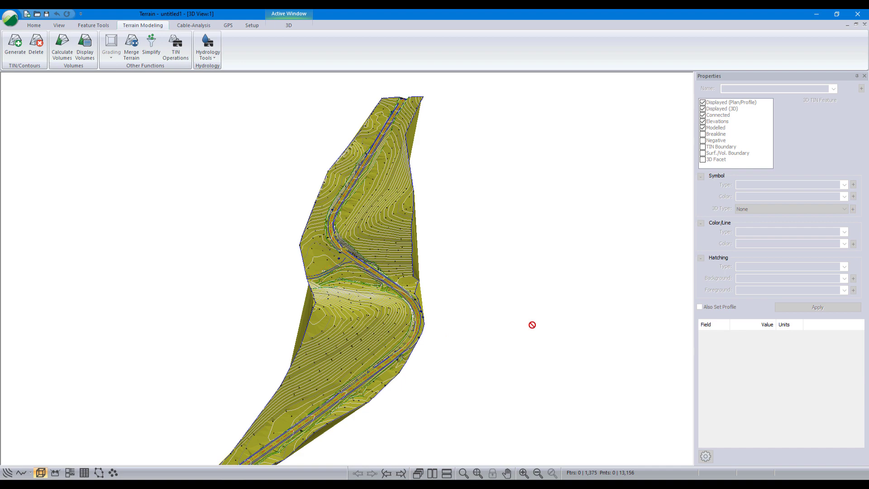
key(ctrl+a)
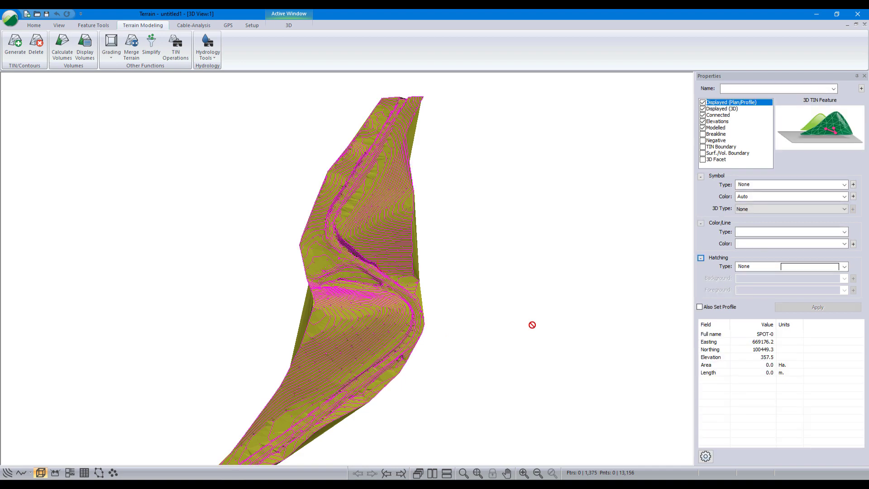
click(453, 267)
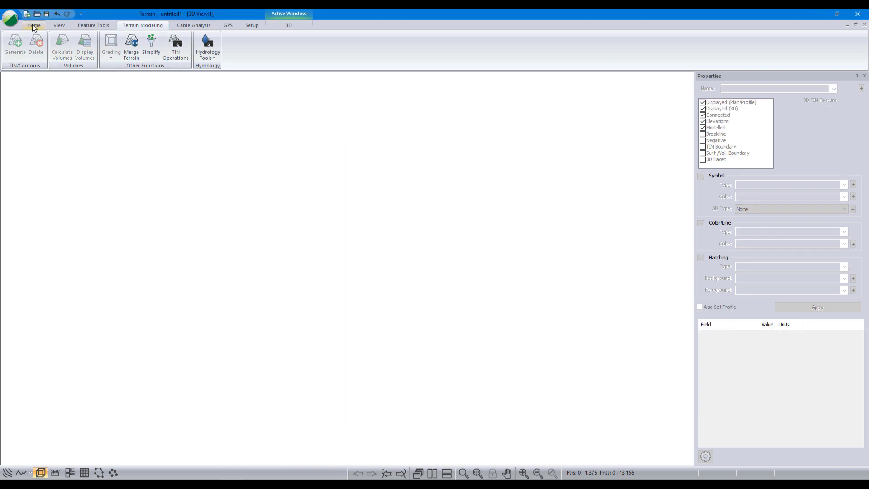
Import Hart Rd - Wire mesh.dxf and set its lines as breaklines
click(136, 45)
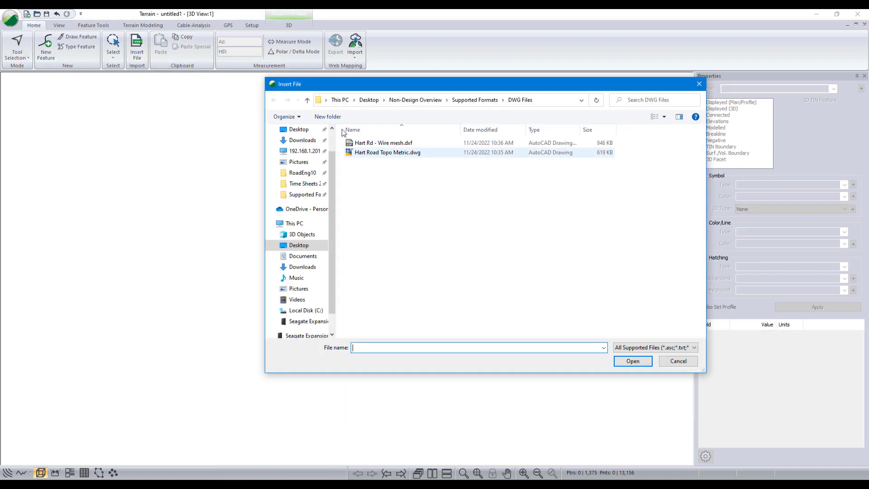
click(367, 143)
click(626, 364)
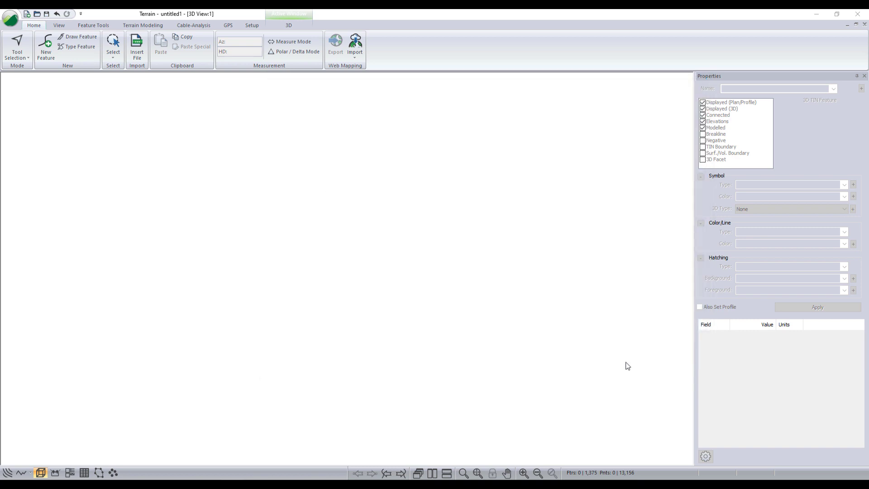
click(523, 348)
click(705, 135)
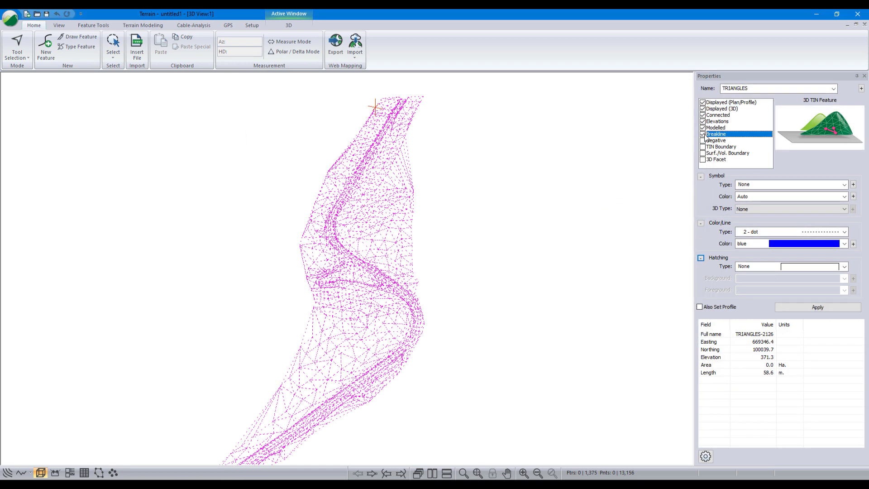
click(811, 308)
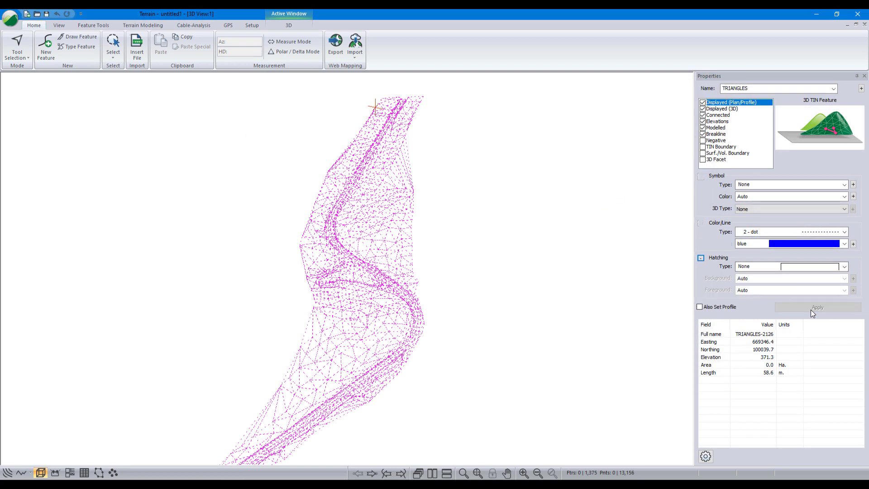
Generate a TIN surface from the wire-mesh breaklines and view it obliquely
click(141, 26)
click(15, 45)
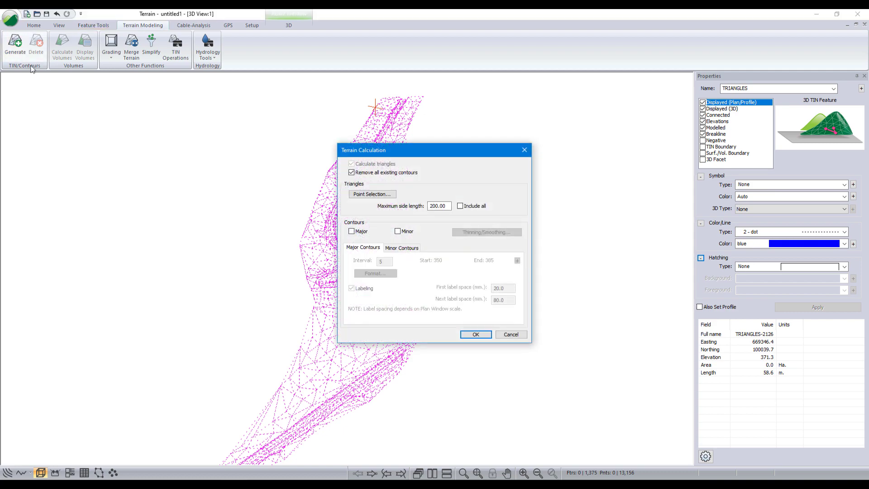
click(475, 334)
mouse_move(401, 320)
mouse_down()
mouse_move(382, 294)
mouse_move(94, 306)
mouse_move(304, 303)
mouse_move(657, 219)
mouse_up()
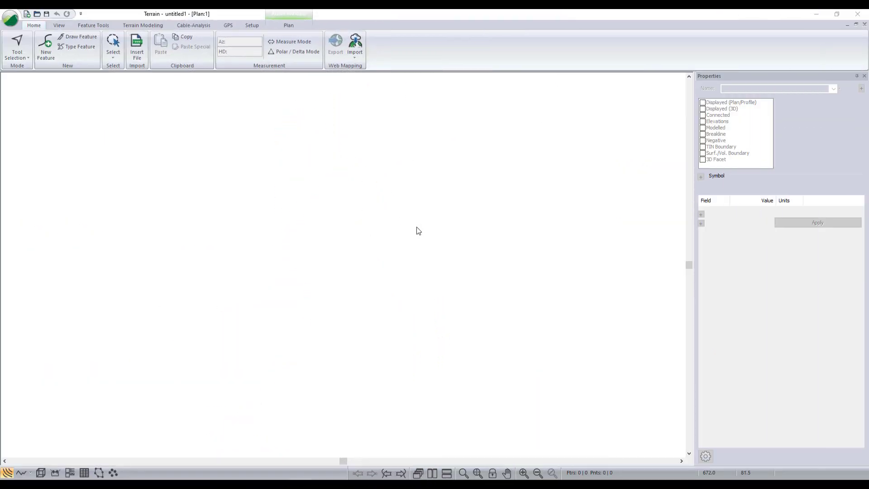
Import the Final Merged Surface from Bridge and wind farm rd.xml
click(136, 48)
click(384, 154)
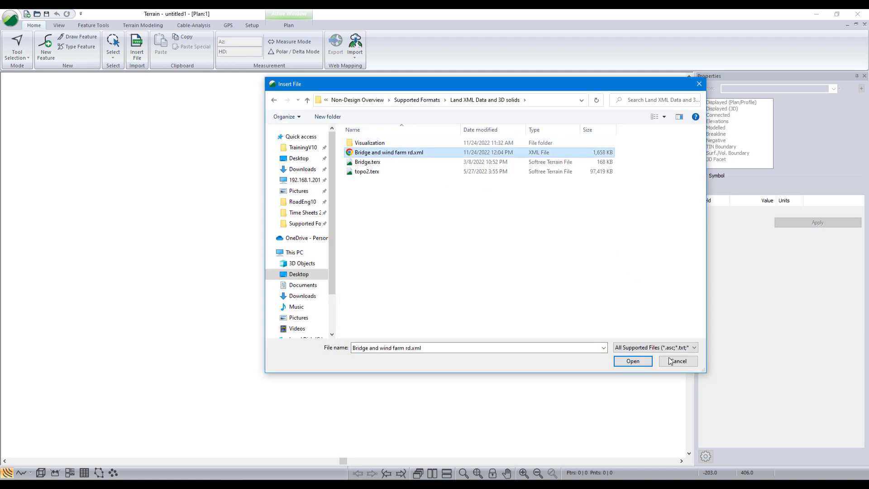
click(638, 360)
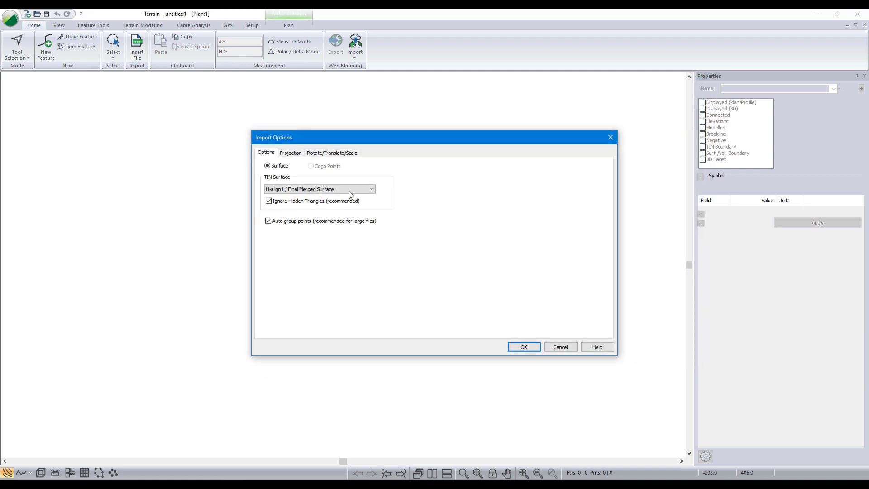
click(522, 351)
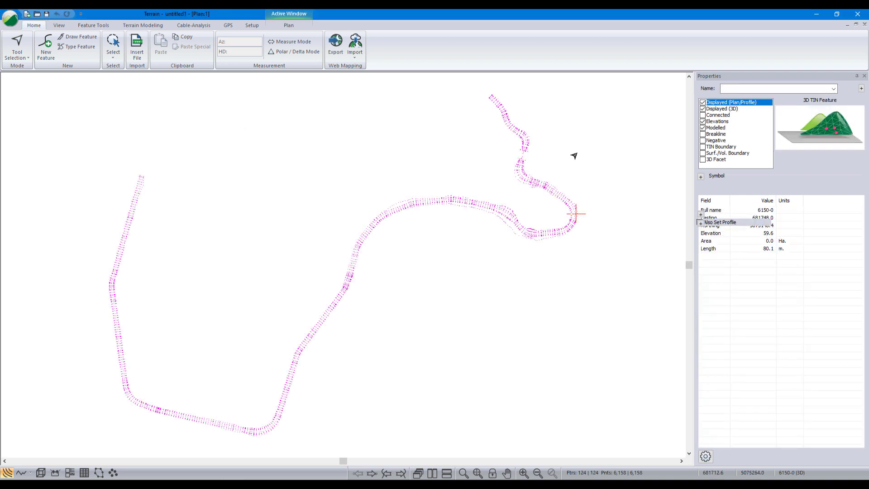
Orbit and zoom the imported road surface in the 3D view
click(41, 473)
drag(448, 342, 296, 303)
drag(297, 235, 329, 348)
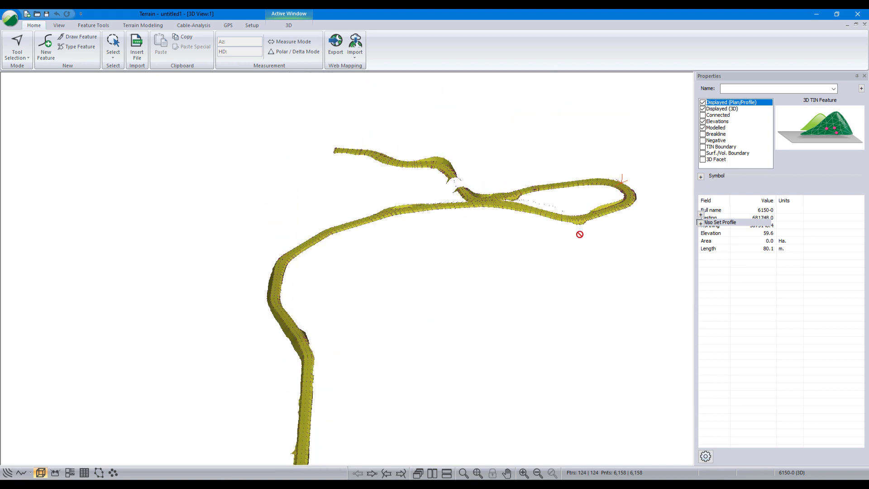
drag(587, 238, 456, 278)
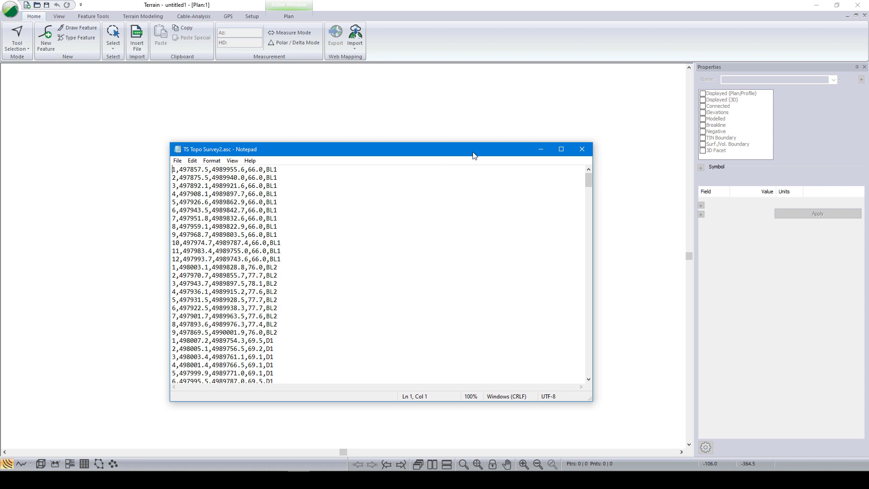
Import TS Topo Survey2.asc in NS_2 format, keeping the feature codes, and zoom into the plan
click(540, 149)
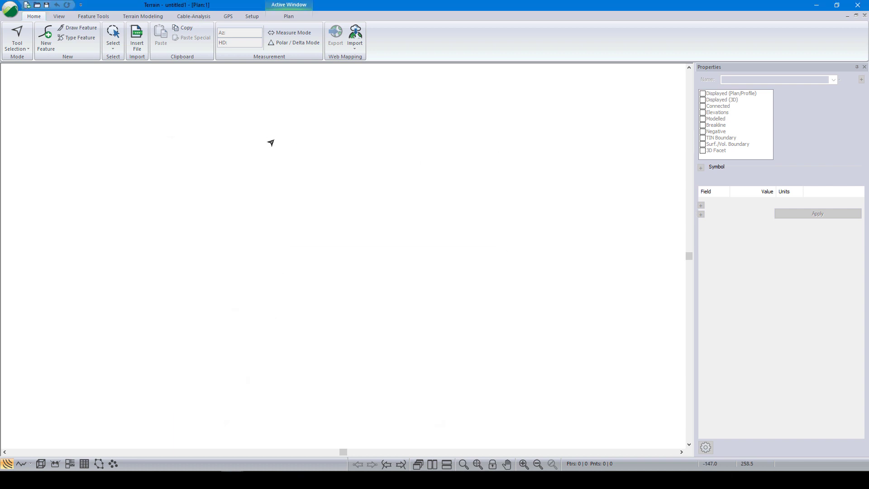
click(136, 38)
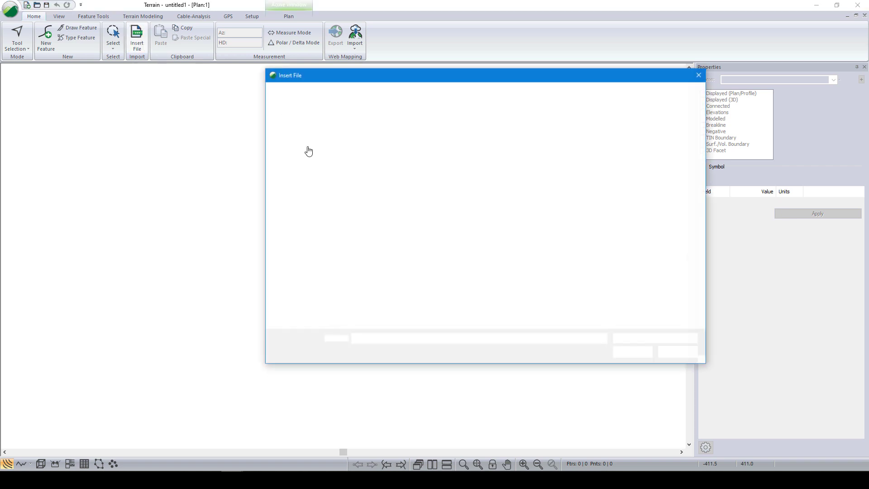
click(383, 134)
click(632, 352)
scroll(410, 222, down, 1)
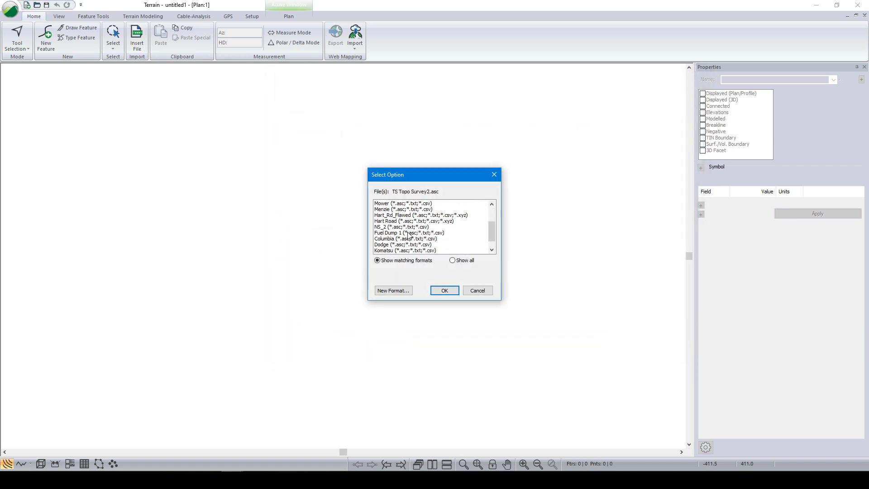
click(399, 227)
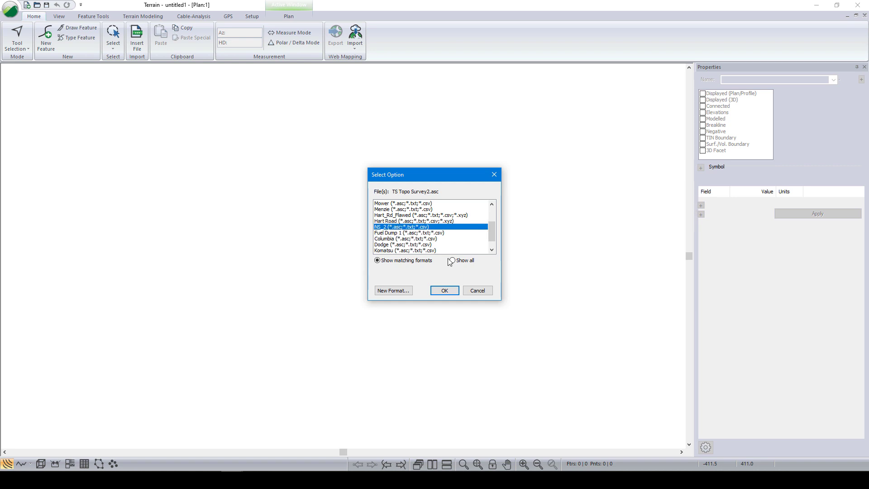
click(444, 290)
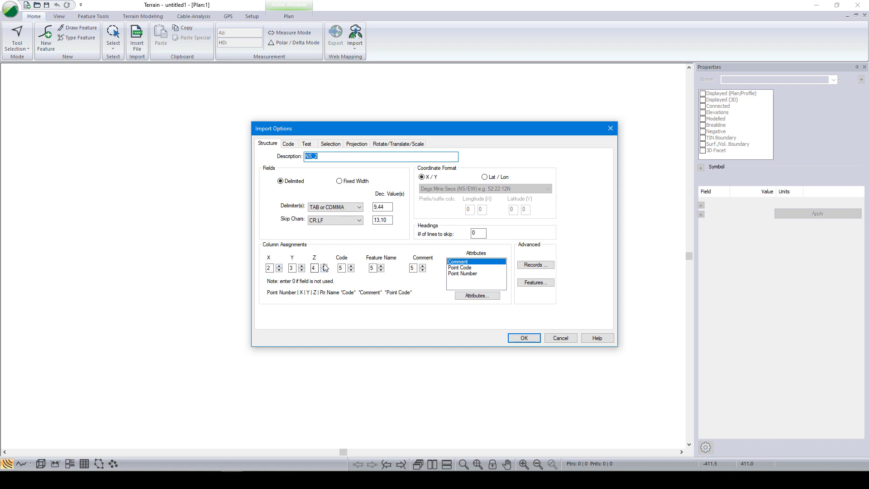
click(295, 144)
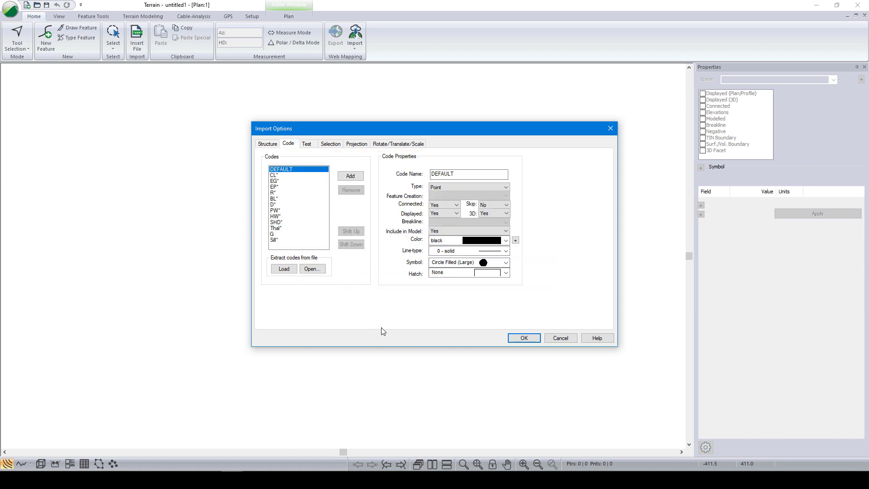
click(524, 338)
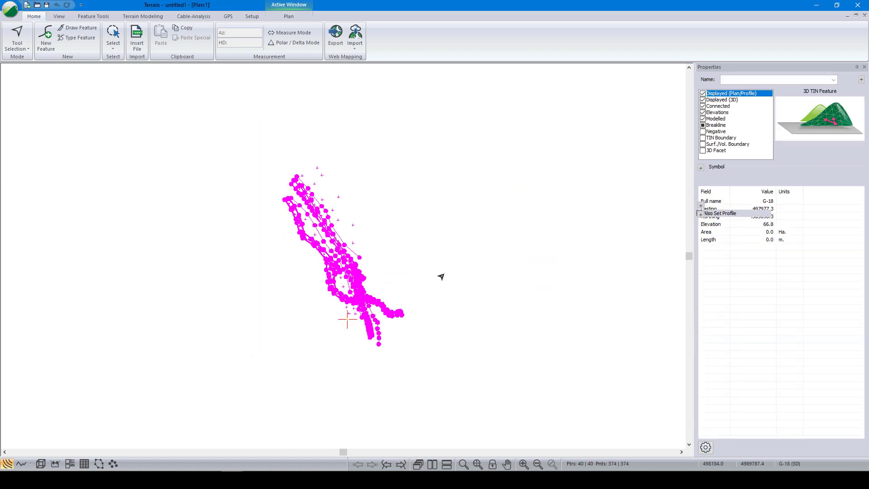
scroll(342, 277, up, 3)
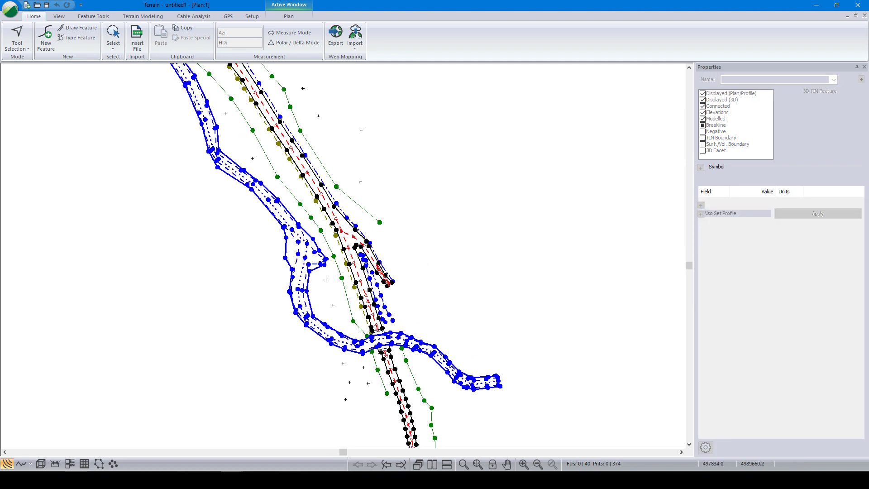
Build a TIN from the survey lines with major and minor contours off, viewed in 3D
click(40, 464)
drag(439, 325, 361, 325)
click(142, 16)
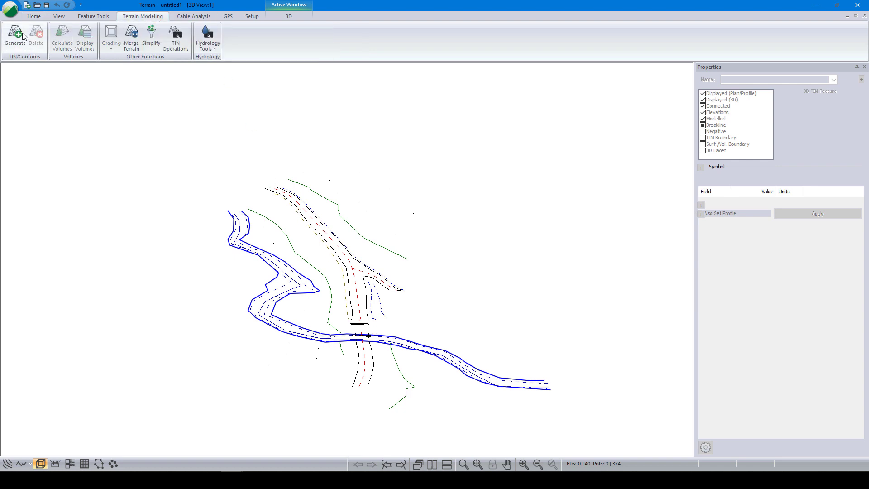
click(15, 35)
click(352, 222)
click(398, 222)
click(476, 326)
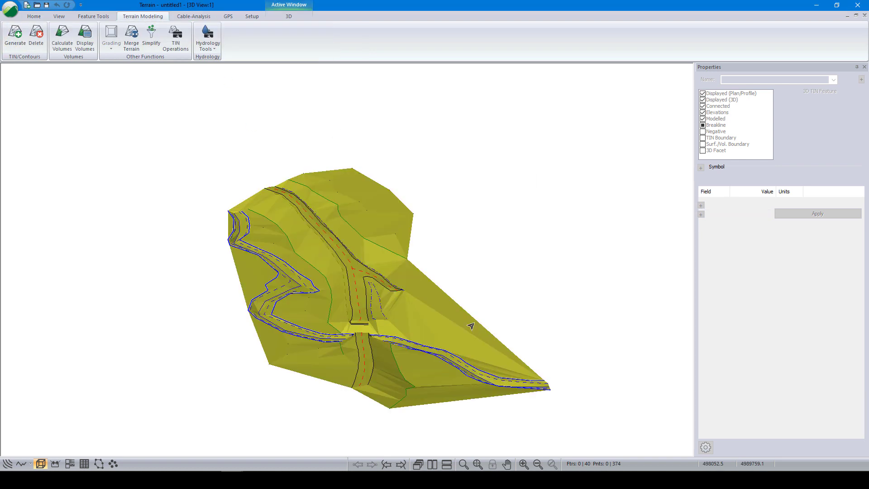
drag(471, 323, 469, 324)
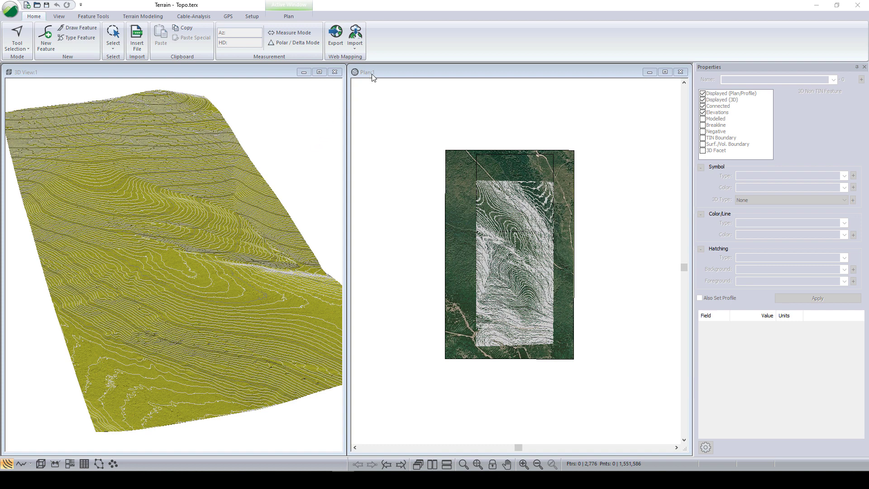
key(ctrl+n)
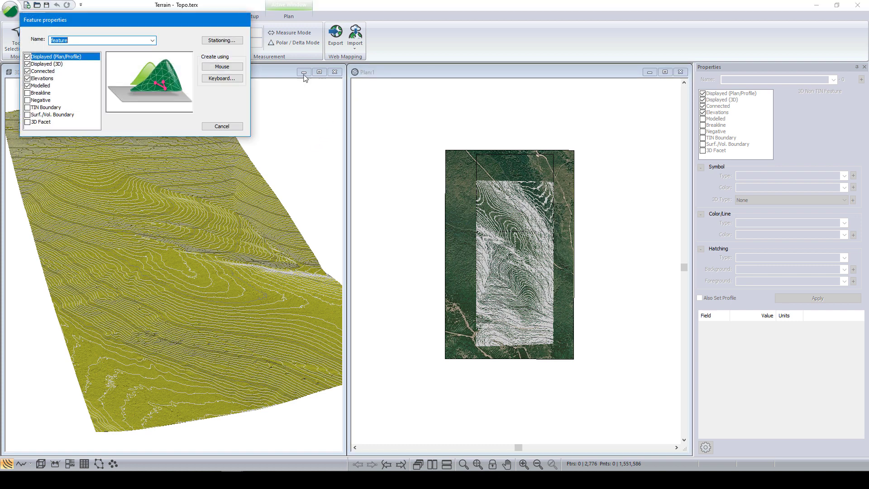
click(27, 78)
click(206, 67)
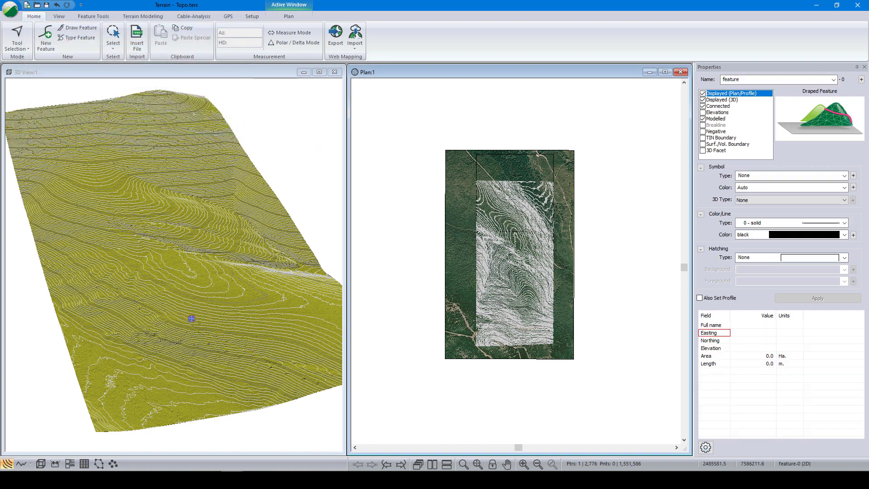
scroll(477, 387, up, 5)
click(521, 216)
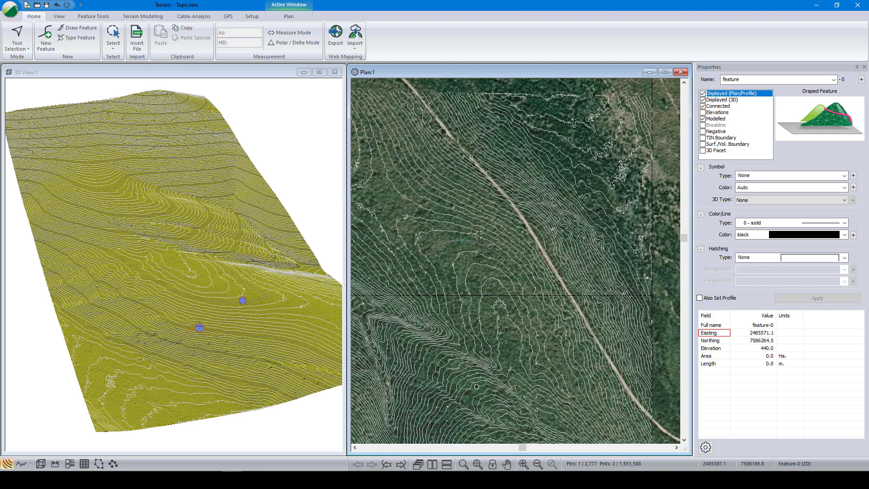
click(437, 214)
click(402, 239)
middle_drag(401, 239, 438, 209)
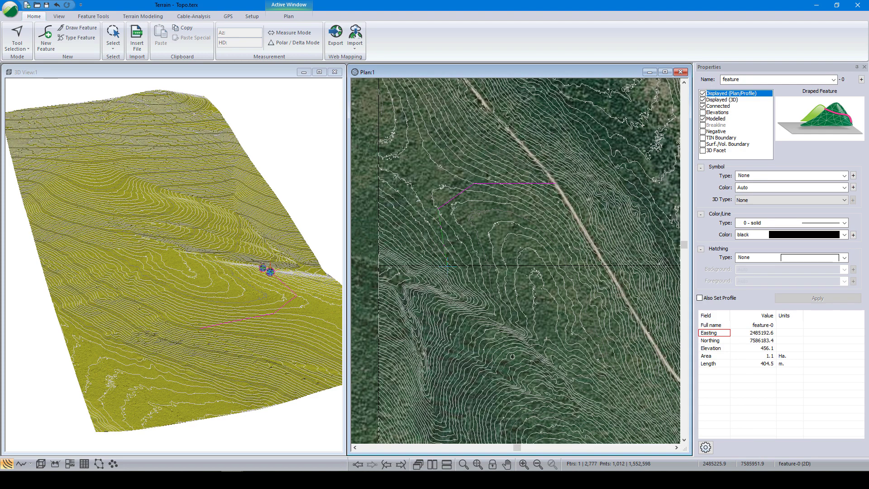
key(Escape)
middle_drag(562, 326, 500, 210)
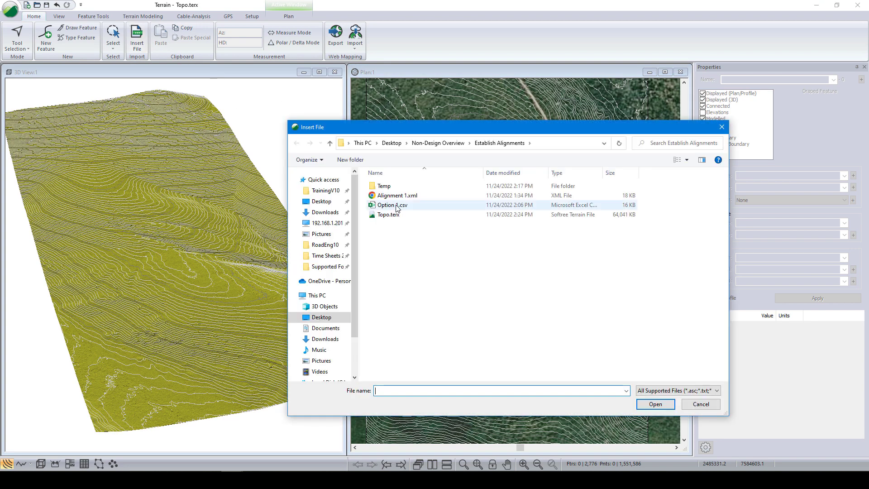
Import Option 1.csv in Route format as a line, converting its latitude/longitude to project coordinates
double_click(398, 208)
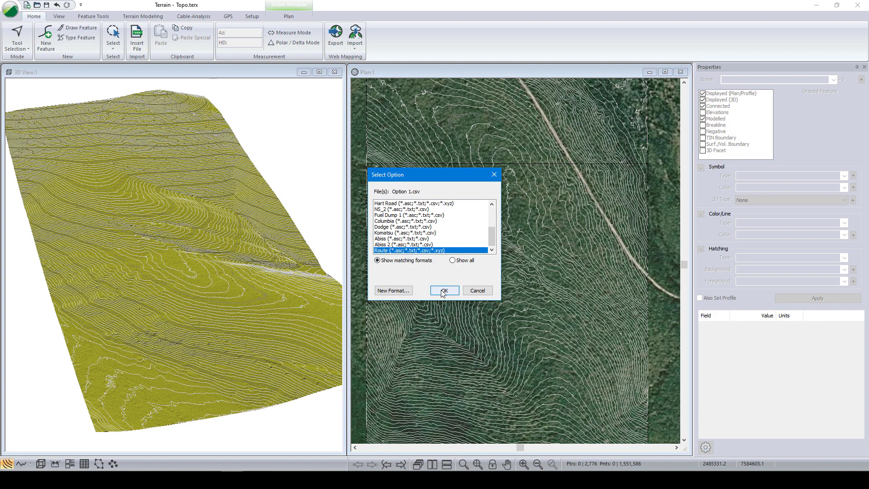
click(443, 290)
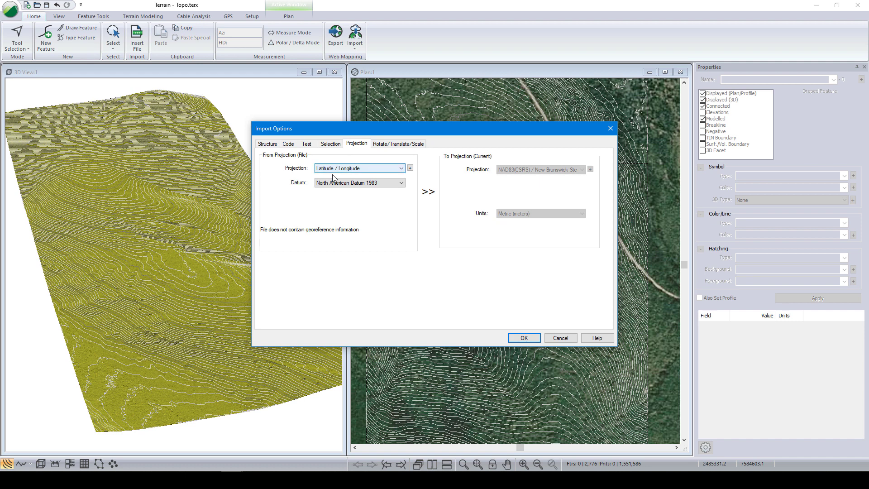
click(270, 144)
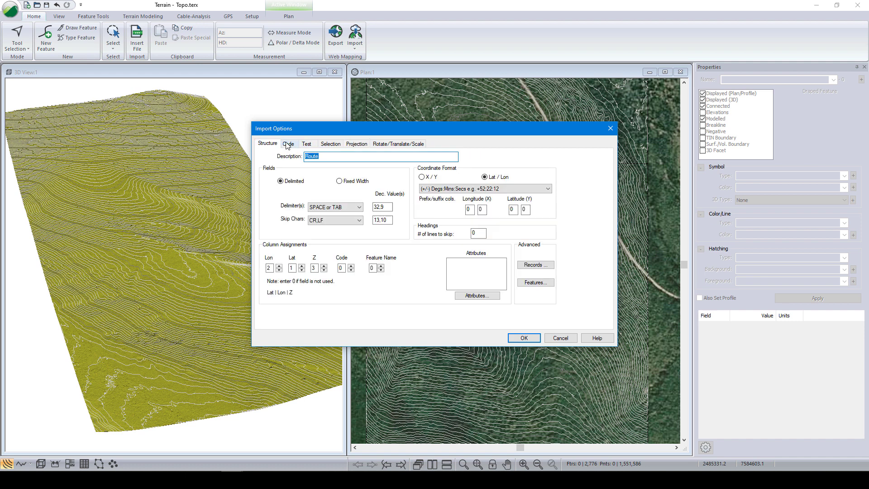
click(287, 144)
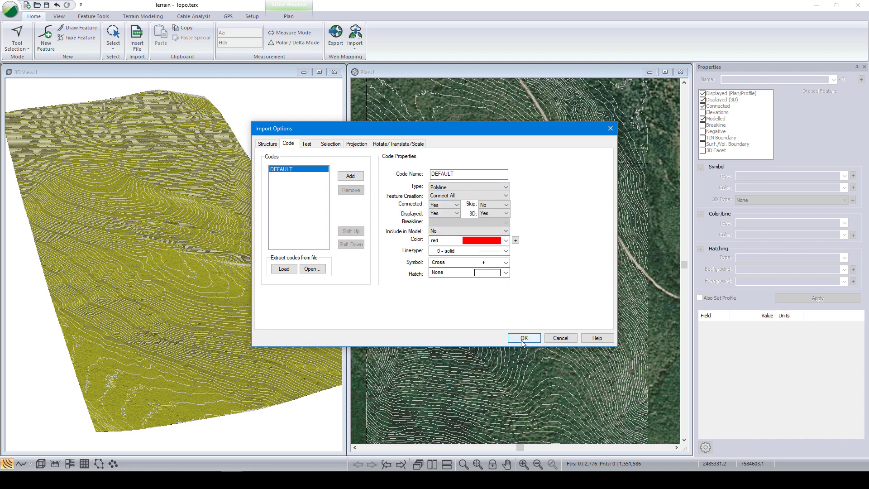
click(523, 339)
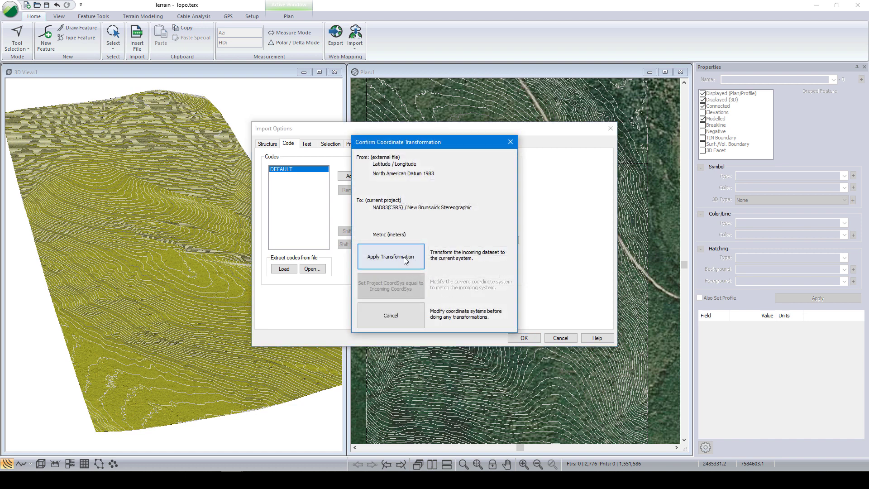
click(390, 257)
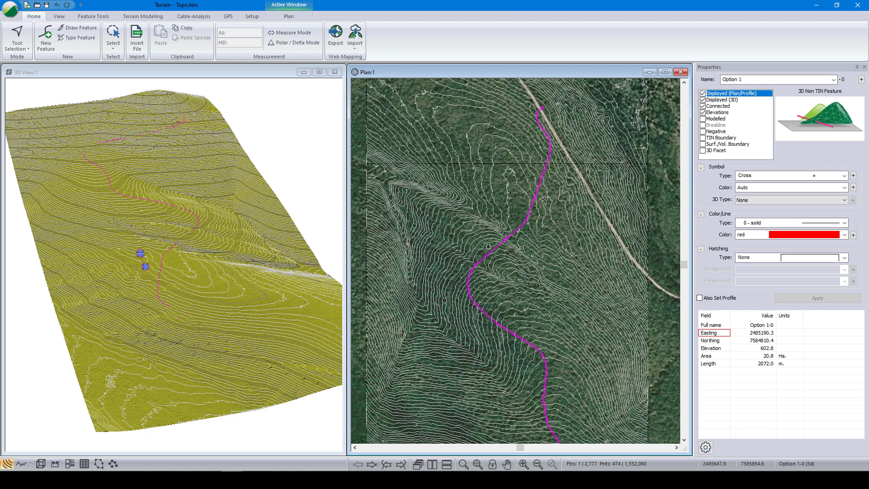
mouse_move(545, 199)
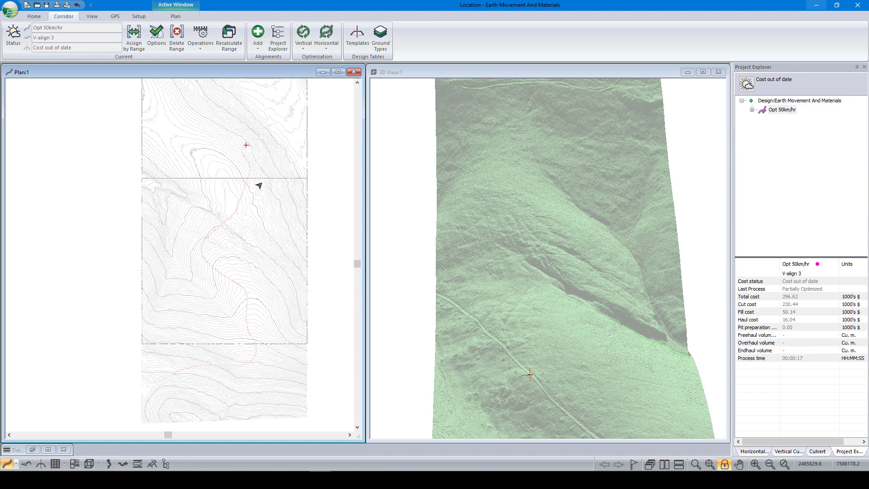
Extend the Opt 50km/hr alignment in Plan with three new segments
right_click(272, 233)
click(308, 249)
click(232, 153)
click(245, 184)
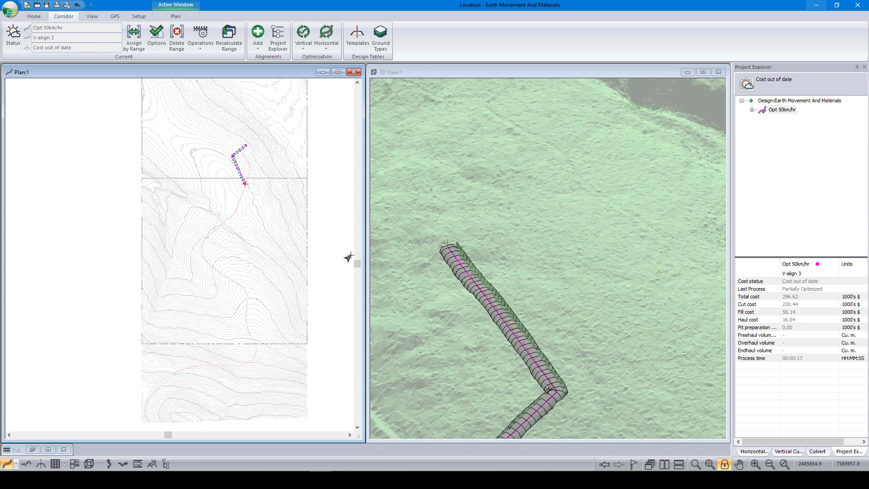
click(226, 220)
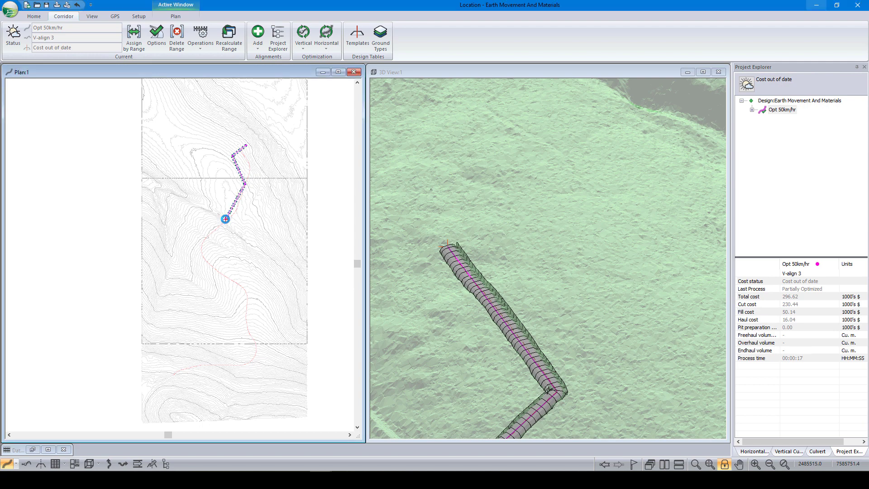
Start a new horizontal alignment from the Opt 50km/hr entry in Project Explorer
right_click(783, 112)
mouse_move(797, 112)
click(716, 116)
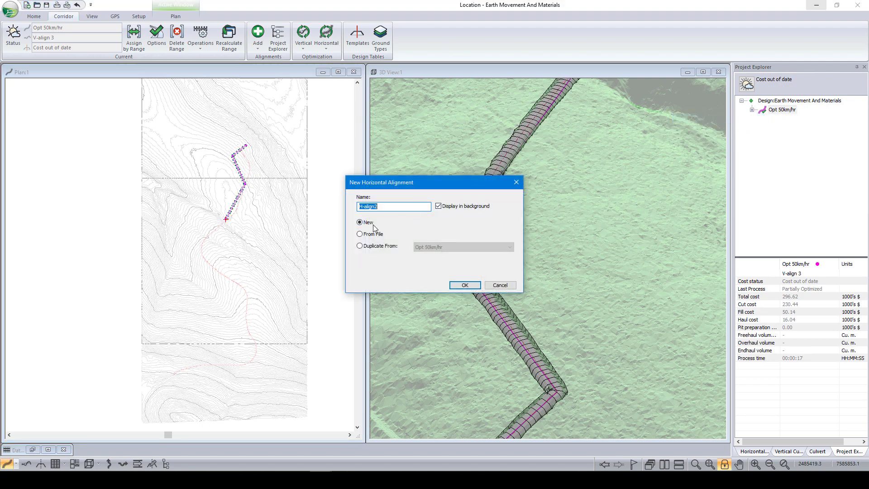
Create the H-align2 alignment from the imported route terrain feature
click(457, 280)
click(344, 226)
click(481, 319)
click(480, 322)
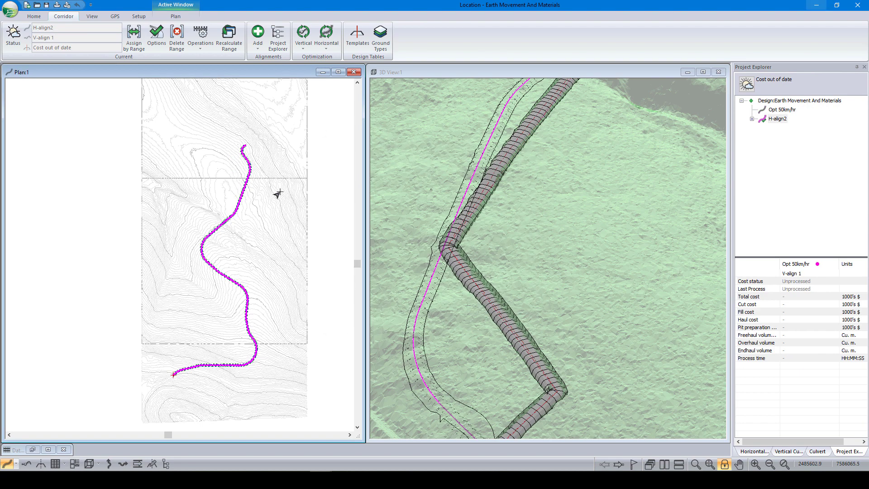
Show the H-align2 merged surface with Opt 50km/hr in 3D, with terrain triangles hidden
click(462, 250)
double_click(585, 258)
click(362, 178)
click(347, 299)
click(534, 166)
click(426, 259)
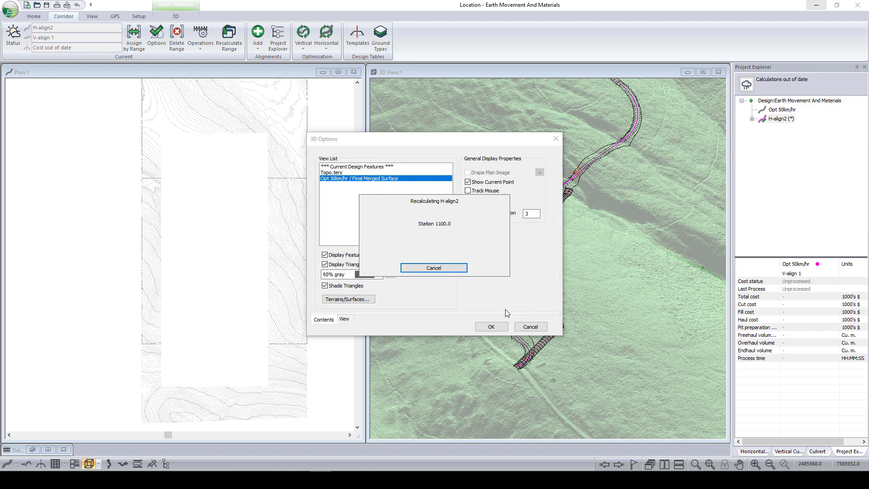
click(332, 185)
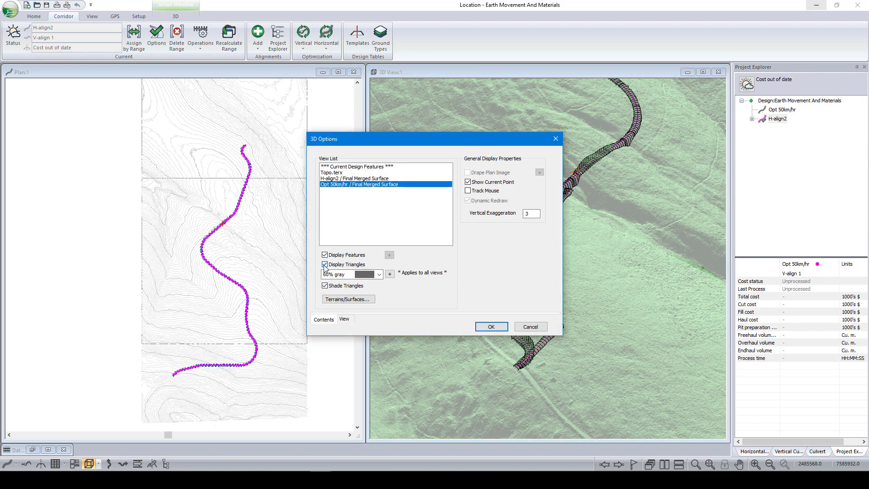
click(325, 264)
click(491, 326)
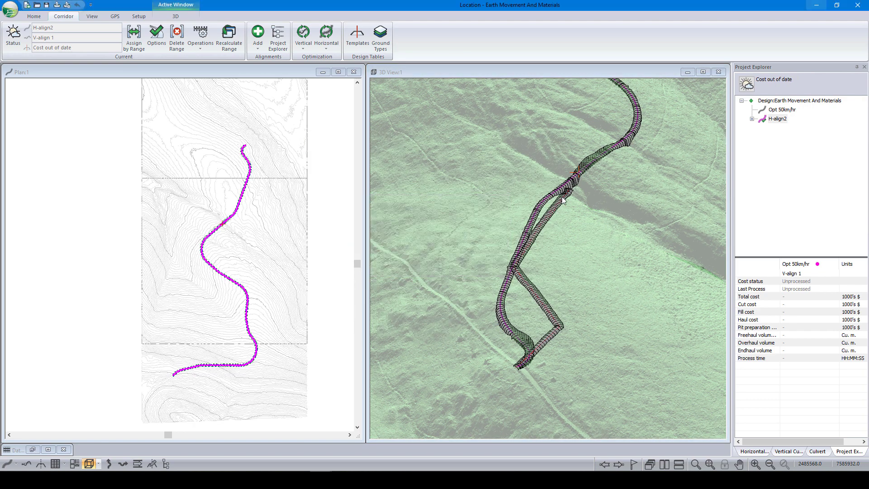
drag(561, 197, 610, 381)
scroll(610, 382, down, 3)
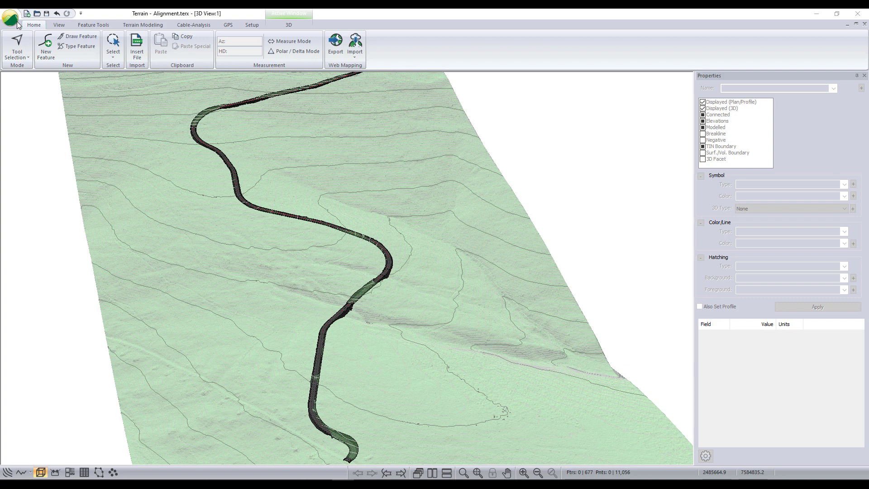
Open Save As for the Alignment terrain model and list its Save as type formats
click(17, 21)
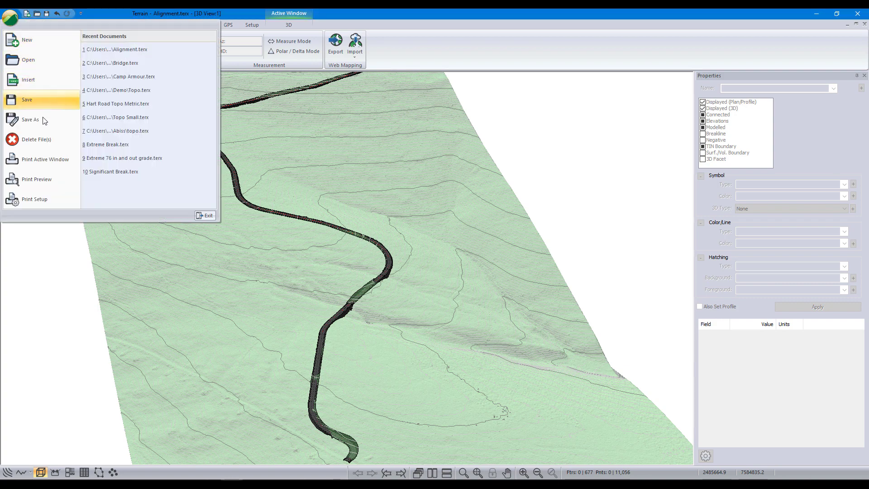
click(42, 119)
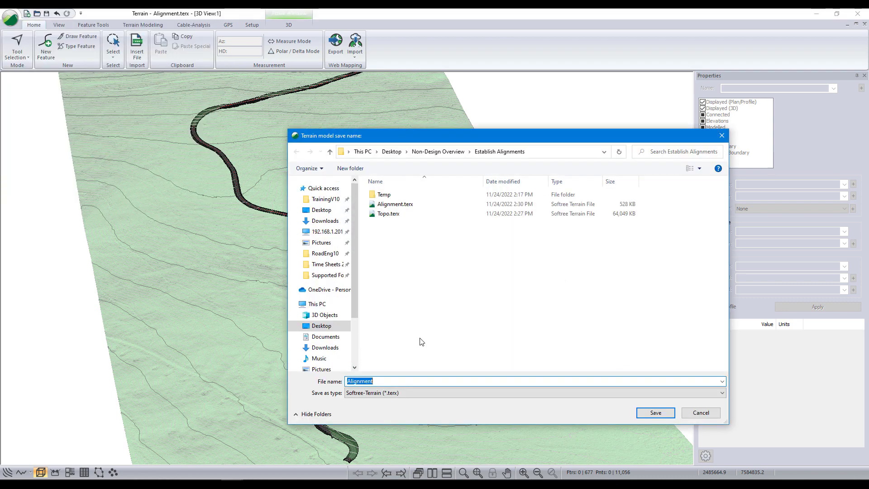
click(422, 393)
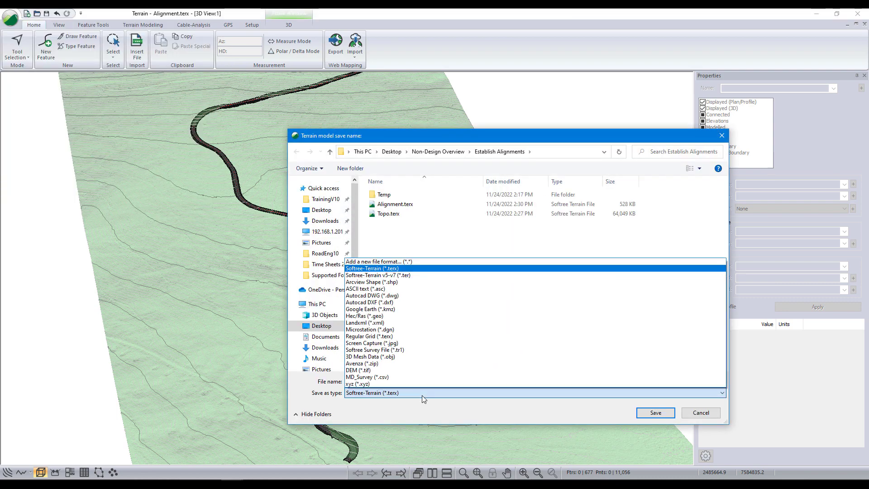